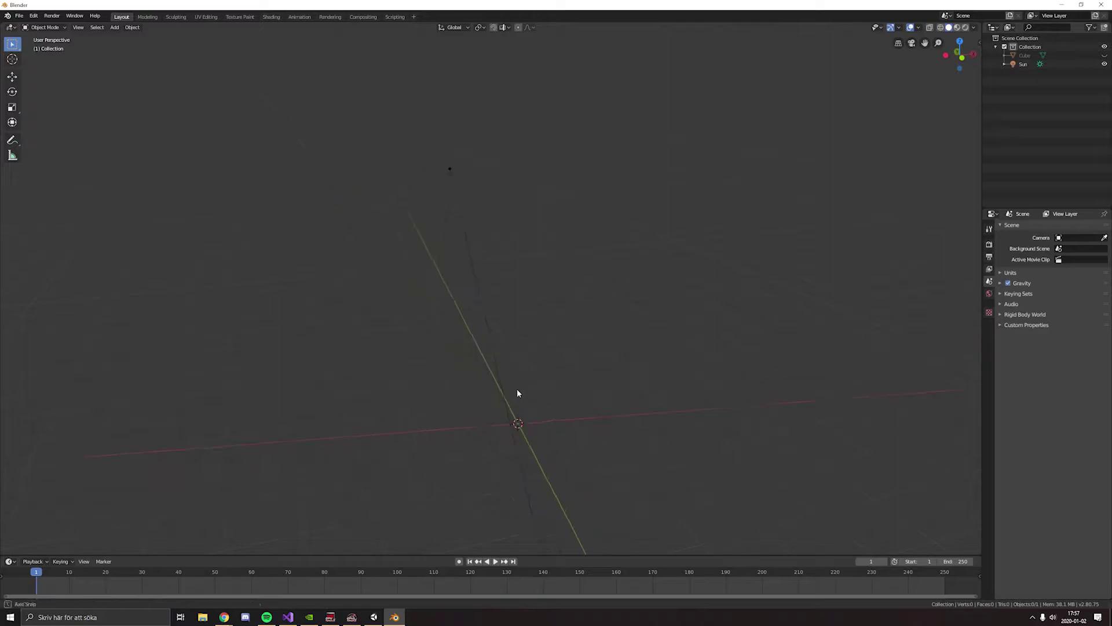
Add a new cube and raise it along the Z axis
{"action": "key", "text": "shift+a"}
{"action": "left_click", "coordinate": [562, 390]}
{"action": "key", "text": "g"}
{"action": "key", "text": "z"}
{"action": "left_click", "coordinate": [571, 323]}
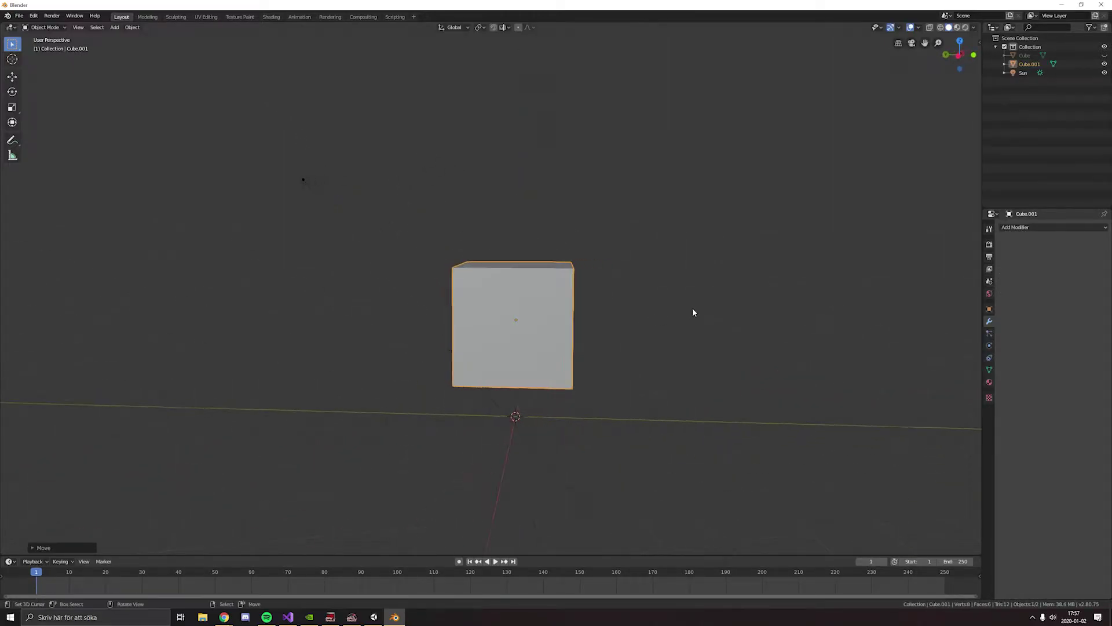
Give the cube a Subdivision Surface modifier
{"action": "key", "text": "Tab"}
{"action": "middle_click_drag", "start_coordinate": [693, 310], "coordinate": [637, 324]}
{"action": "left_click", "coordinate": [1043, 227]}
{"action": "left_click", "coordinate": [947, 372]}
{"action": "key", "text": "Tab"}
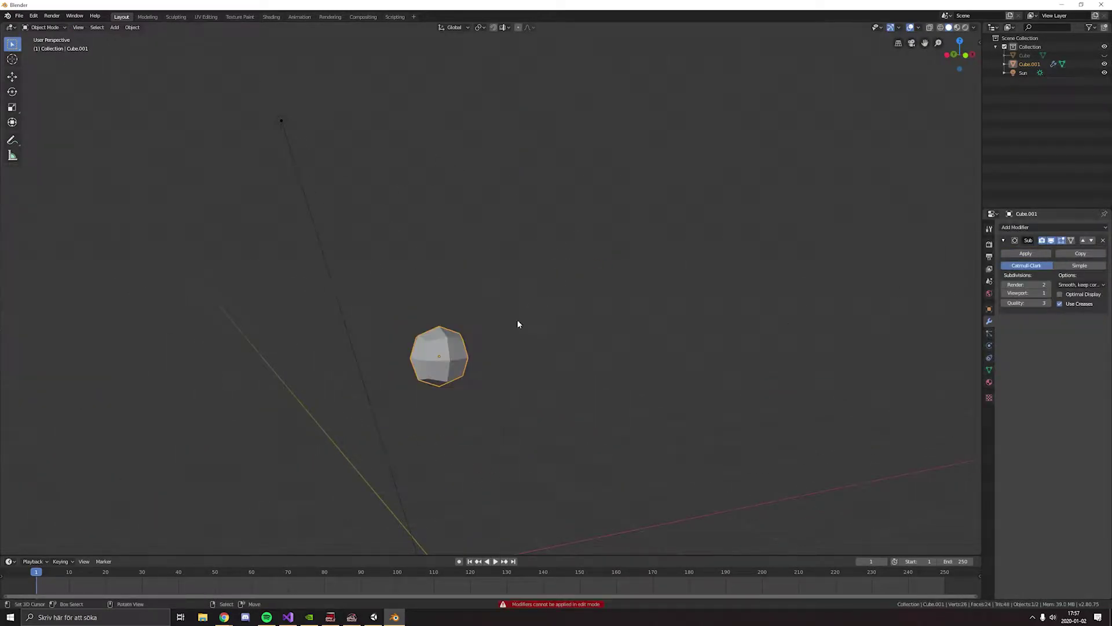
Return to Edit Mode on the cube and view its mesh from the front
{"action": "key", "text": "Tab"}
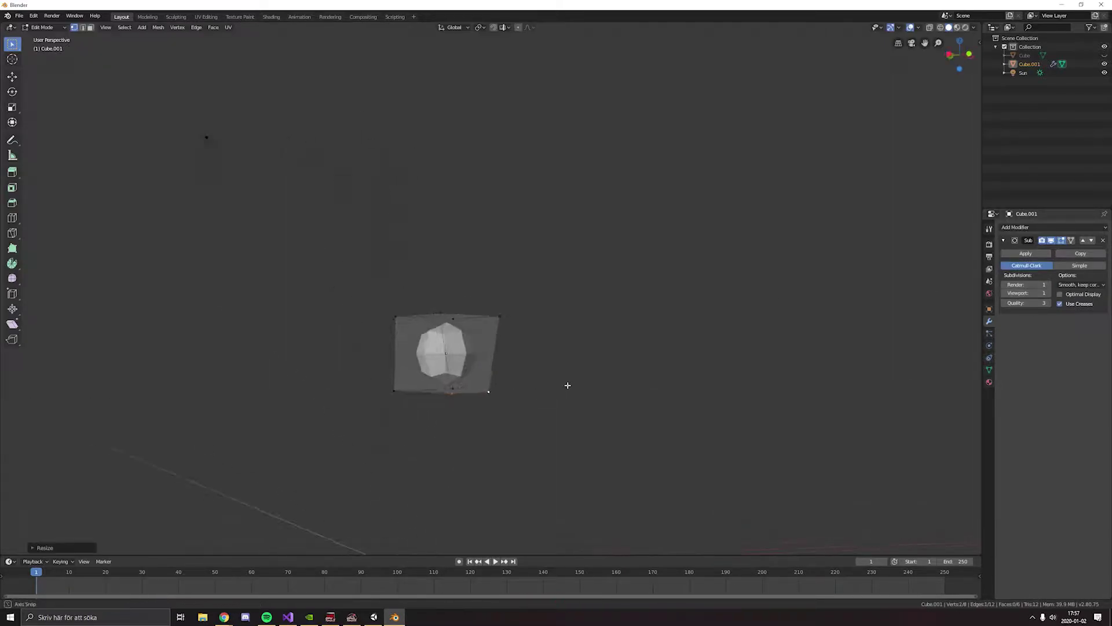
{"action": "mouse_move", "coordinate": [505, 309]}
{"action": "middle_mouse_down"}
{"action": "mouse_move", "coordinate": [542, 385]}
{"action": "mouse_move", "coordinate": [567, 362]}
{"action": "mouse_move", "coordinate": [522, 388]}
{"action": "middle_mouse_up"}
{"action": "key", "text": "Tab"}
{"action": "key", "text": "Tab"}
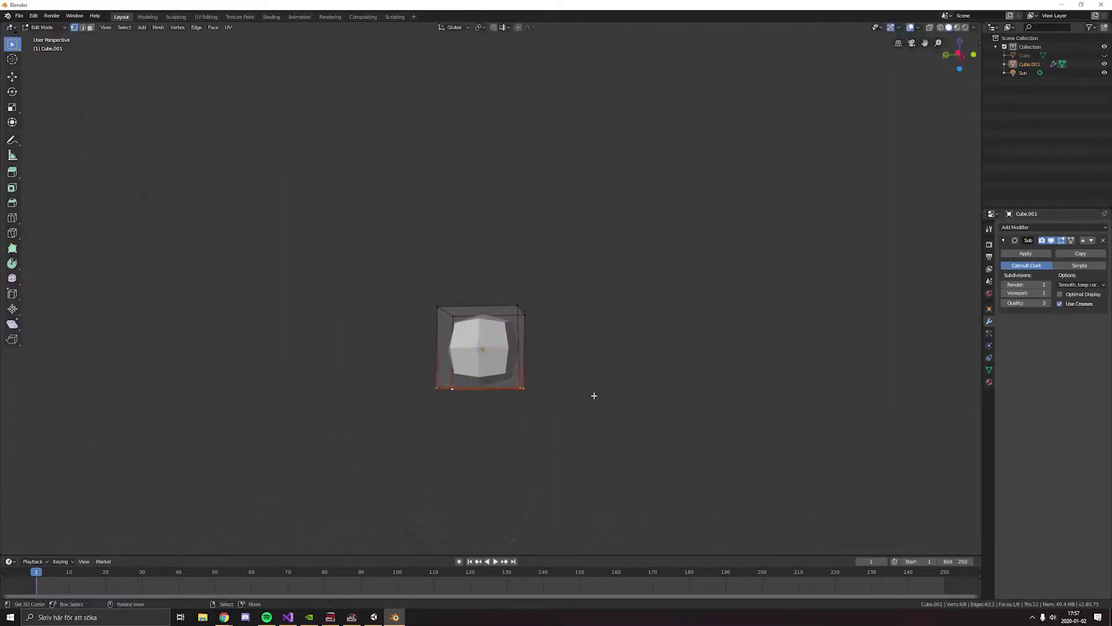
{"action": "mouse_move", "coordinate": [594, 395]}
{"action": "middle_mouse_down"}
{"action": "mouse_move", "coordinate": [593, 369]}
{"action": "mouse_move", "coordinate": [574, 427]}
{"action": "mouse_move", "coordinate": [472, 454]}
{"action": "mouse_move", "coordinate": [406, 290]}
{"action": "middle_mouse_up"}
{"action": "key", "text": "Tab"}
{"action": "key", "text": "Tab"}
{"action": "scroll", "coordinate": [592, 370], "scroll_direction": "up", "scroll_amount": 2}
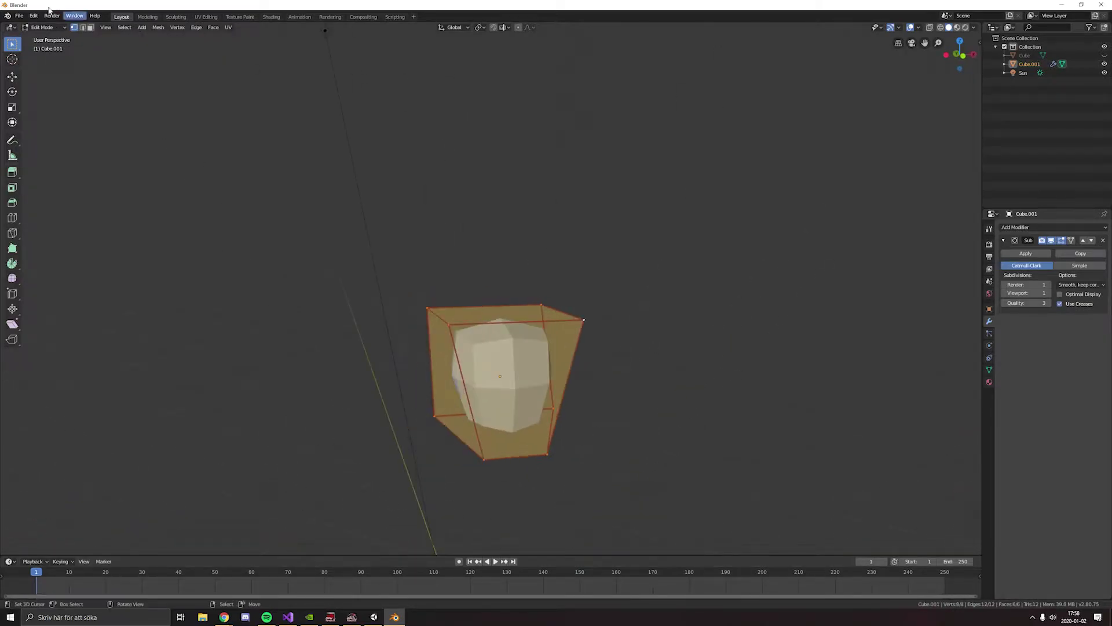
{"action": "mouse_move", "coordinate": [427, 379]}
{"action": "middle_mouse_down"}
{"action": "mouse_move", "coordinate": [465, 366]}
{"action": "mouse_move", "coordinate": [448, 331]}
{"action": "middle_mouse_up"}
Add a Mirror modifier to Cube.002 and switch the viewport to solid shading
{"action": "left_click", "coordinate": [449, 331]}
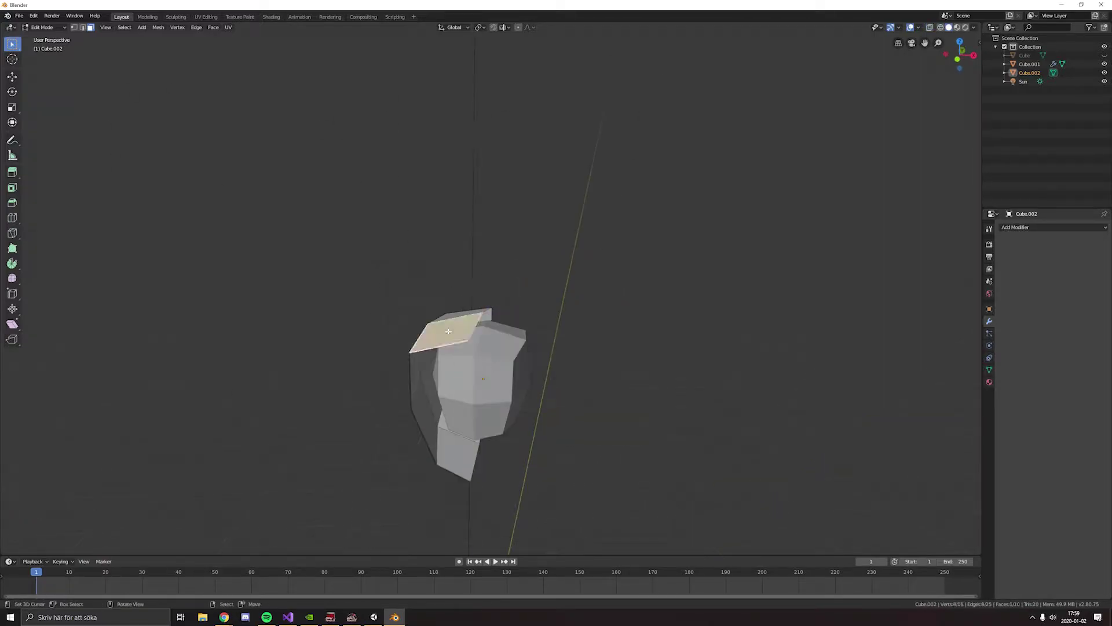
{"action": "left_click", "coordinate": [1053, 227]}
{"action": "left_click", "coordinate": [938, 323]}
{"action": "middle_click_drag", "start_coordinate": [550, 406], "coordinate": [508, 416]}
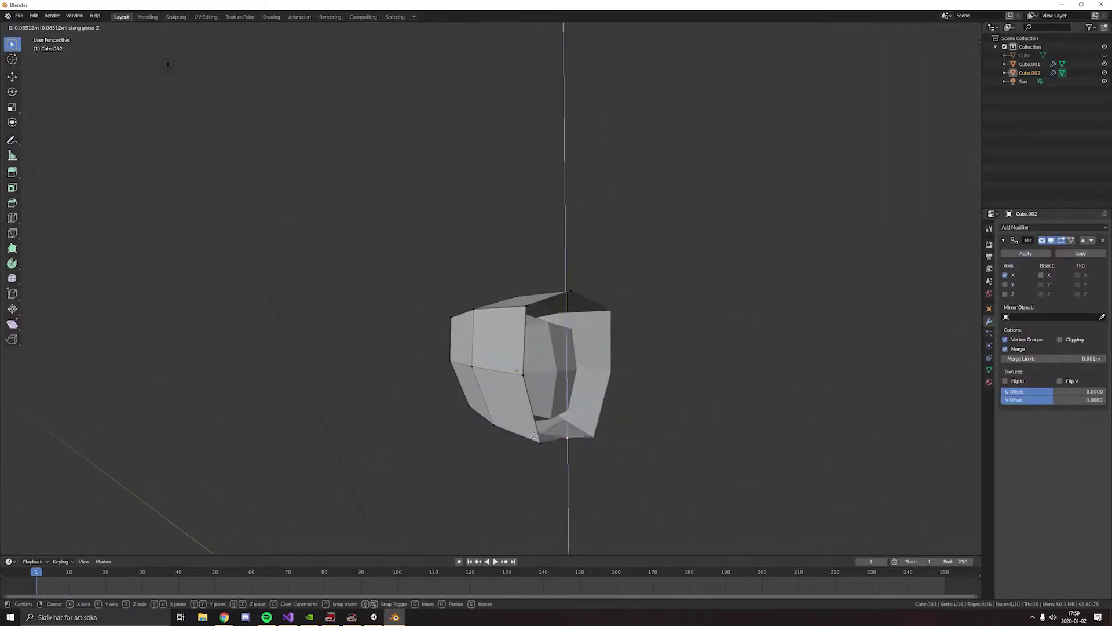
{"action": "mouse_move", "coordinate": [80, 37]}
{"action": "middle_mouse_down"}
{"action": "mouse_move", "coordinate": [566, 437]}
{"action": "mouse_move", "coordinate": [464, 406]}
{"action": "mouse_move", "coordinate": [468, 378]}
{"action": "mouse_move", "coordinate": [434, 326]}
{"action": "mouse_move", "coordinate": [479, 353]}
{"action": "mouse_move", "coordinate": [487, 337]}
{"action": "middle_mouse_up"}
{"action": "key", "text": "z"}
{"action": "left_click", "coordinate": [628, 436]}
Reshape Cube.002 by sliding a vertex and moving it along X and Z
{"action": "left_click", "coordinate": [452, 404]}
{"action": "key", "text": "g"}
{"action": "key", "text": "g"}
{"action": "right_click", "coordinate": [490, 421]}
{"action": "key", "text": "g"}
{"action": "left_click", "coordinate": [494, 371]}
{"action": "left_click", "coordinate": [472, 325]}
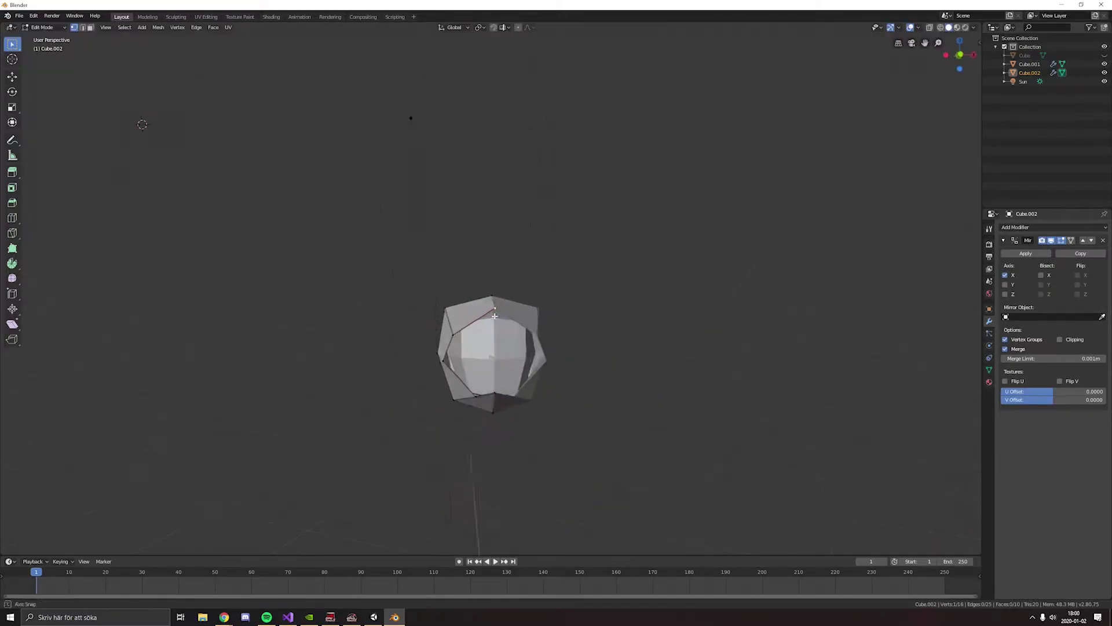
{"action": "key", "text": "Tab"}
Try a Skin modifier, undo it, and add a Solidify modifier instead
{"action": "left_click", "coordinate": [1053, 227]}
{"action": "left_click", "coordinate": [930, 352]}
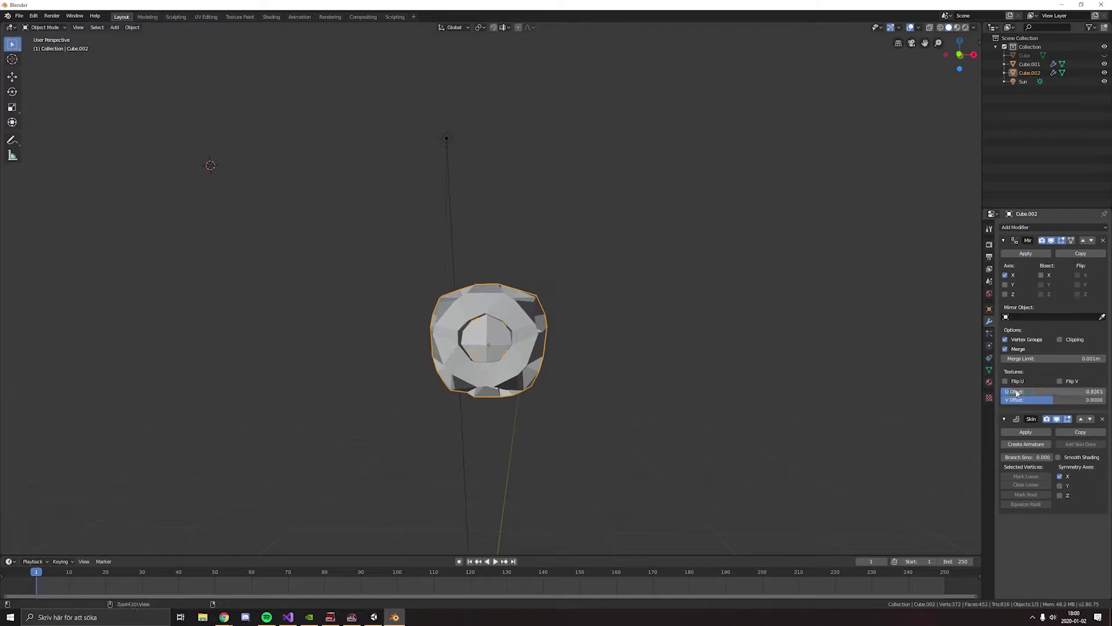
{"action": "left_click", "coordinate": [1004, 240]}
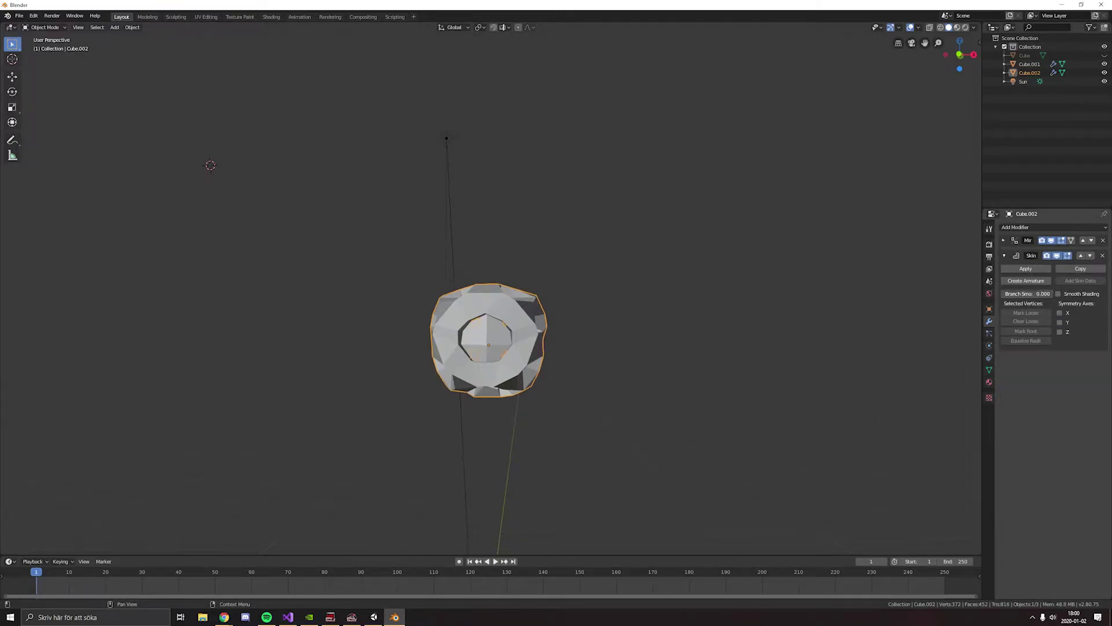
{"action": "key", "text": "ctrl+z"}
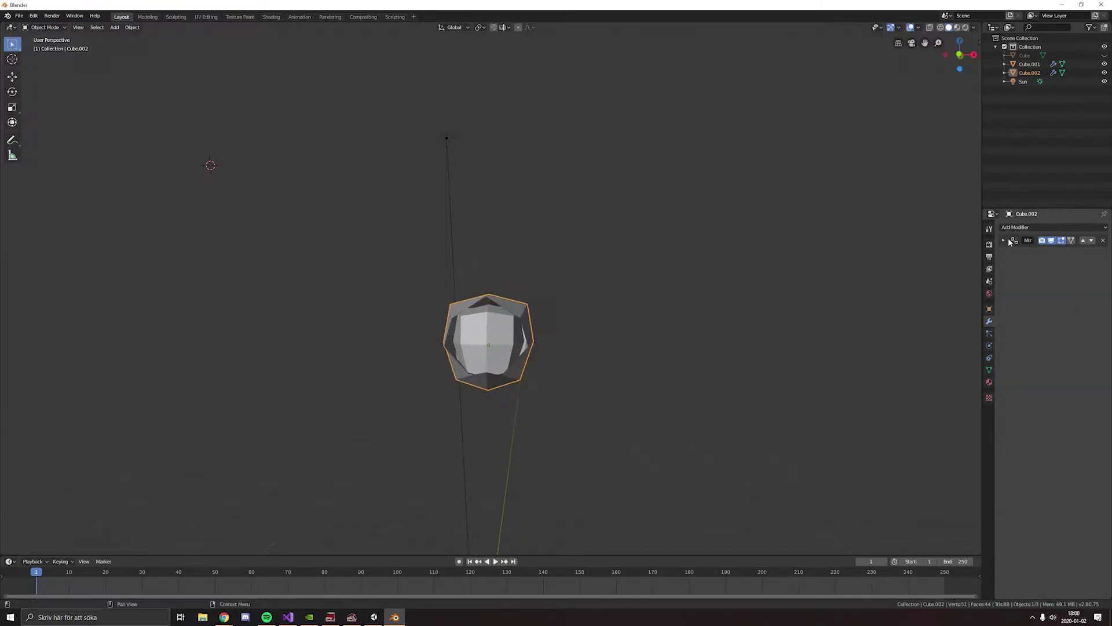
{"action": "left_click", "coordinate": [1020, 227]}
{"action": "left_click", "coordinate": [934, 362]}
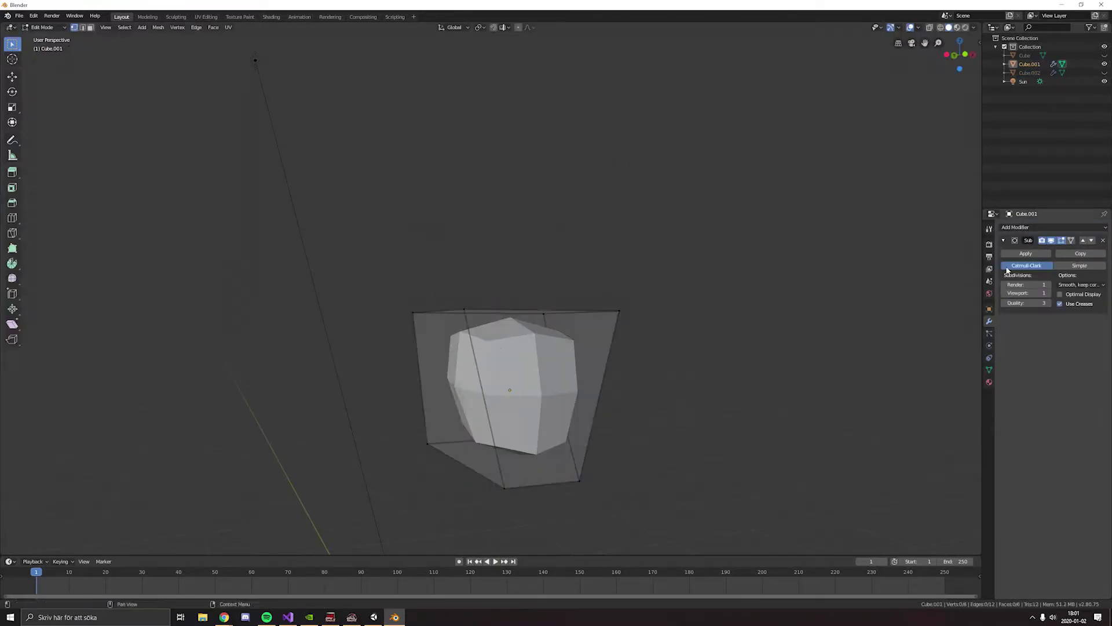
Remove Cube.001's subdivision smoothing and scale its extruded faces inward along Z
{"action": "key", "text": "ctrl+z"}
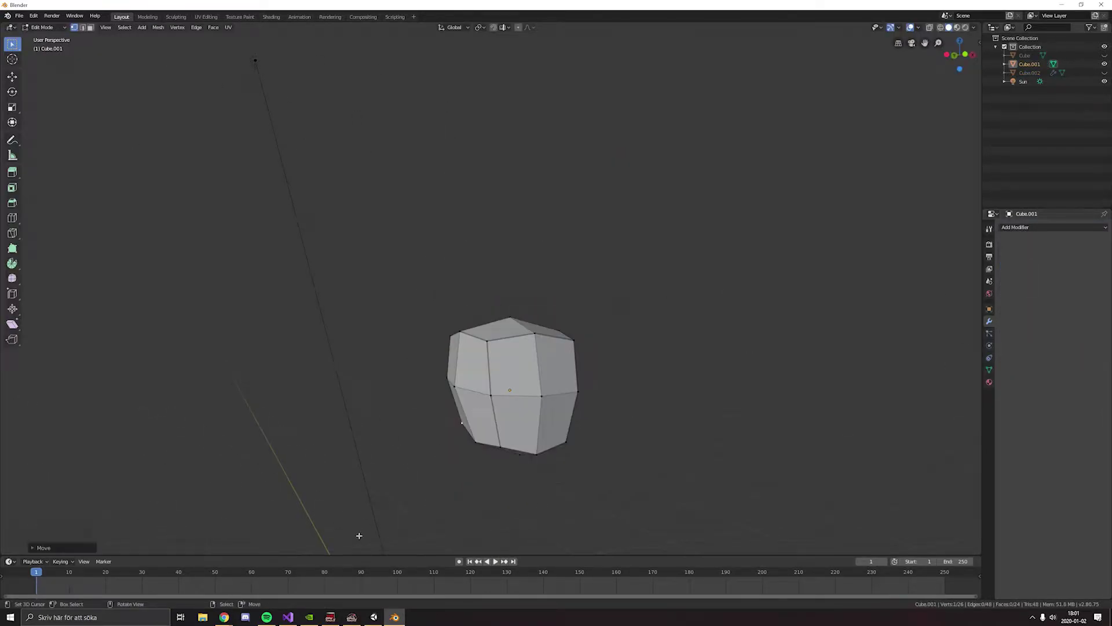
{"action": "key", "text": "ctrl+z"}
{"action": "key", "text": "ctrl+z"}
{"action": "key", "text": "s"}
{"action": "left_click", "coordinate": [650, 315]}
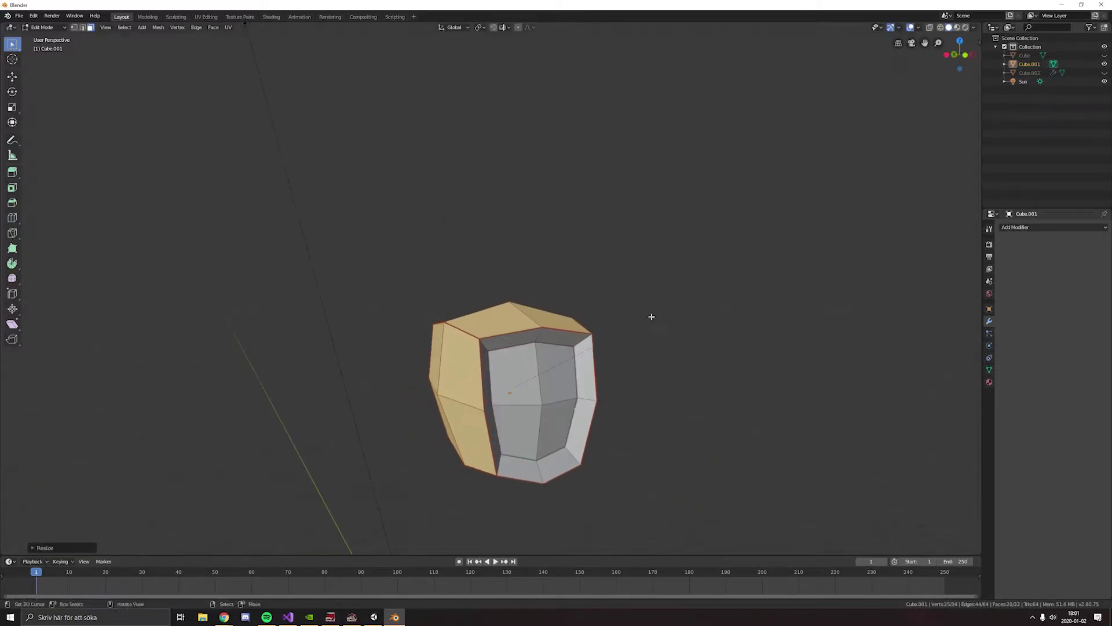
{"action": "middle_click_drag", "start_coordinate": [650, 316], "coordinate": [486, 359]}
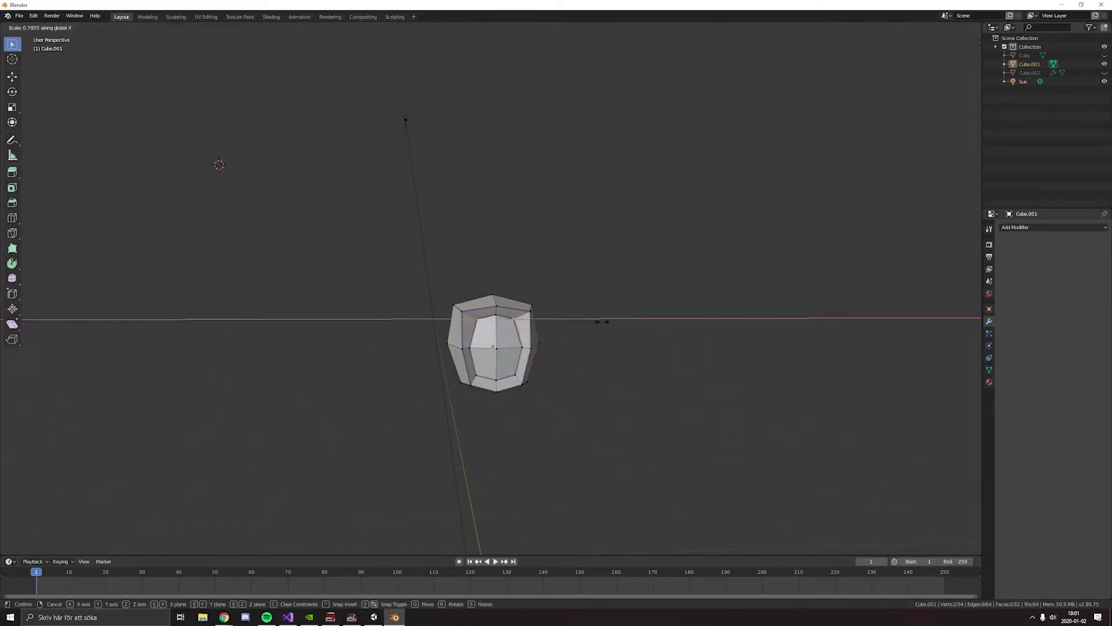
{"action": "key", "text": "z"}
{"action": "left_click", "coordinate": [553, 333]}
Raise the top vertices of Cube.001 vertically to form the head
{"action": "left_click", "coordinate": [452, 318], "text": "shift"}
{"action": "mouse_move", "coordinate": [553, 332]}
{"action": "middle_mouse_down"}
{"action": "mouse_move", "coordinate": [451, 318]}
{"action": "mouse_move", "coordinate": [604, 236]}
{"action": "mouse_move", "coordinate": [659, 236]}
{"action": "mouse_move", "coordinate": [578, 250]}
{"action": "middle_mouse_up"}
{"action": "left_click", "coordinate": [436, 350]}
{"action": "key", "text": "Tab"}
{"action": "key", "text": "Tab"}
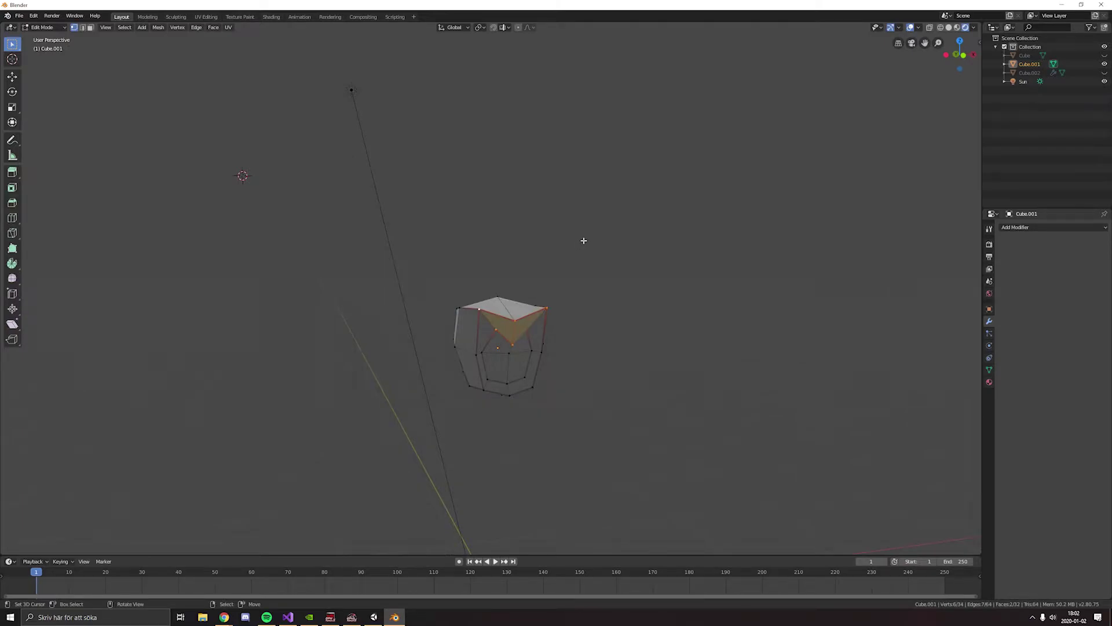
{"action": "key", "text": "Tab"}
{"action": "key", "text": "Tab"}
{"action": "key", "text": "g"}
{"action": "key", "text": "z"}
{"action": "mouse_move", "coordinate": [583, 240]}
{"action": "middle_mouse_down"}
{"action": "mouse_move", "coordinate": [457, 310]}
{"action": "mouse_move", "coordinate": [473, 330]}
{"action": "middle_mouse_up"}
{"action": "left_click", "coordinate": [457, 310]}
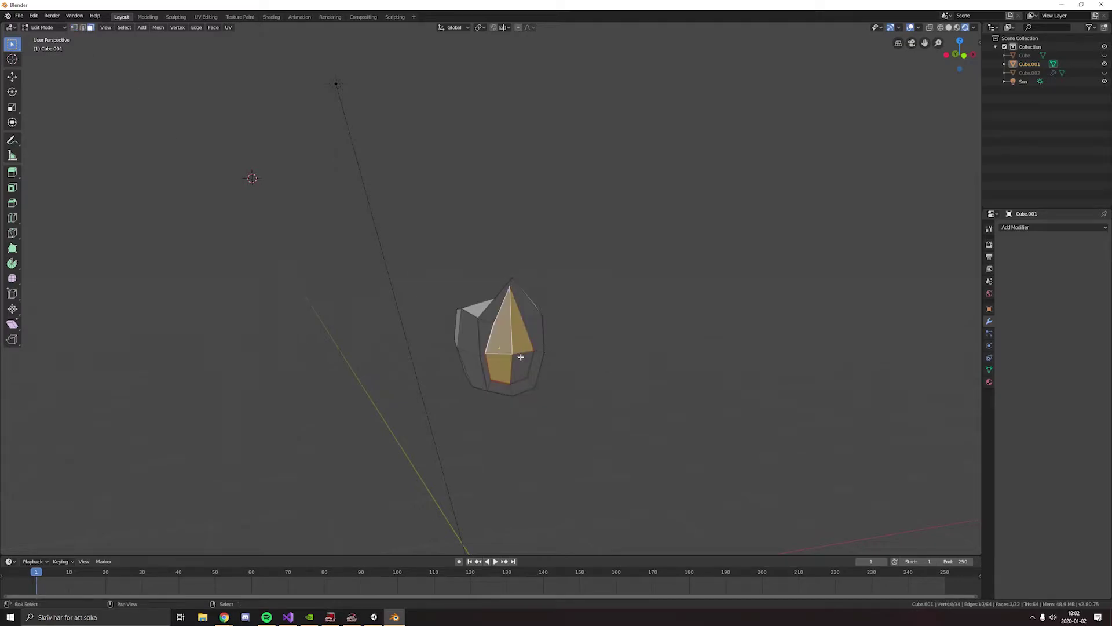
Extrude and move new faces, then rotate a selected edge around Z
{"action": "middle_click_drag", "start_coordinate": [521, 357], "coordinate": [517, 374]}
{"action": "key", "text": "e"}
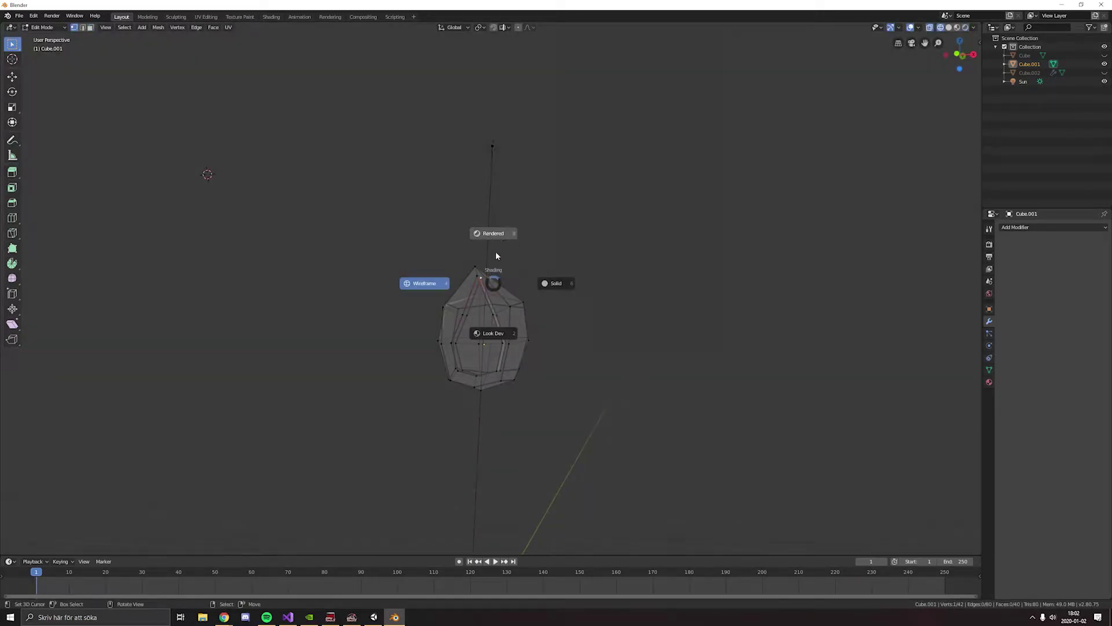
{"action": "key", "text": "g"}
{"action": "left_click", "coordinate": [482, 294]}
{"action": "middle_click_drag", "start_coordinate": [482, 293], "coordinate": [487, 360]}
{"action": "left_click", "coordinate": [486, 360], "text": "shift"}
{"action": "key", "text": "r"}
{"action": "key", "text": "z"}
{"action": "left_click", "coordinate": [579, 335]}
{"action": "mouse_move", "coordinate": [578, 335]}
{"action": "middle_mouse_down"}
{"action": "mouse_move", "coordinate": [501, 356]}
{"action": "mouse_move", "coordinate": [492, 314]}
{"action": "mouse_move", "coordinate": [489, 330]}
{"action": "mouse_move", "coordinate": [149, 126]}
{"action": "mouse_move", "coordinate": [606, 442]}
{"action": "middle_mouse_up"}
Extrude the bottom faces downward and widen them into a flared base
{"action": "left_click", "coordinate": [490, 331]}
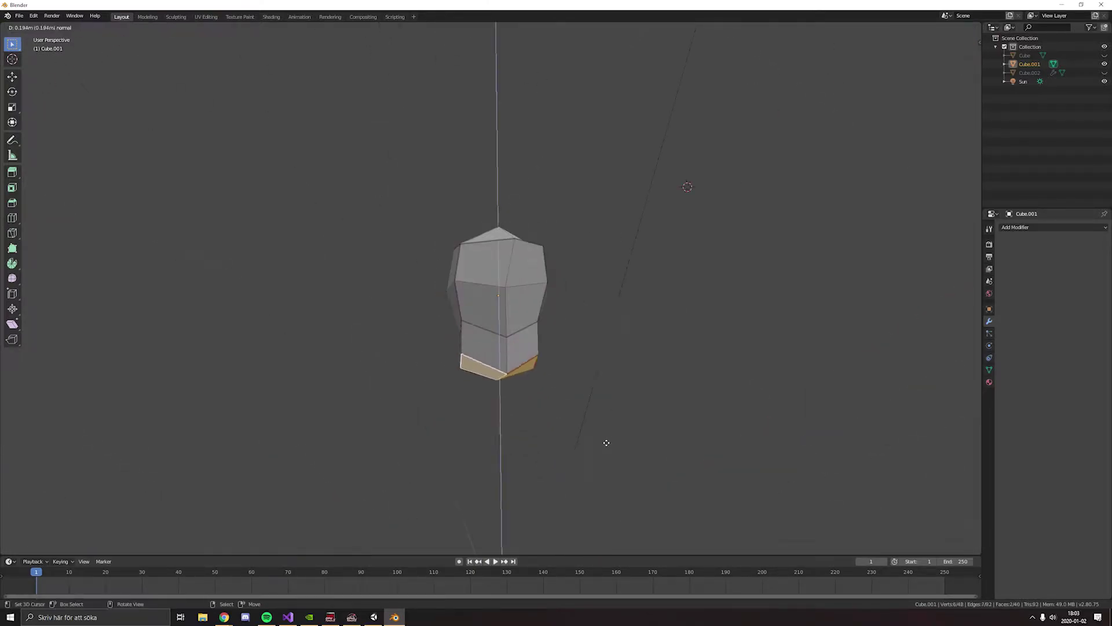
{"action": "key", "text": "e"}
{"action": "left_click", "coordinate": [648, 335]}
{"action": "key", "text": "e"}
{"action": "key", "text": "s"}
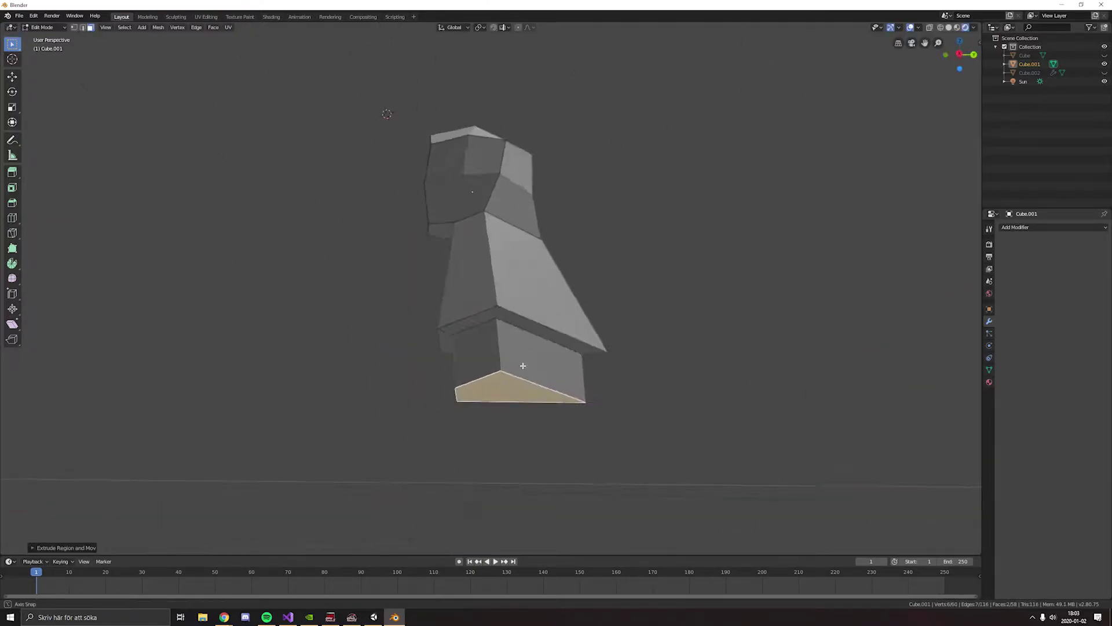
{"action": "middle_click_drag", "start_coordinate": [602, 316], "coordinate": [646, 369]}
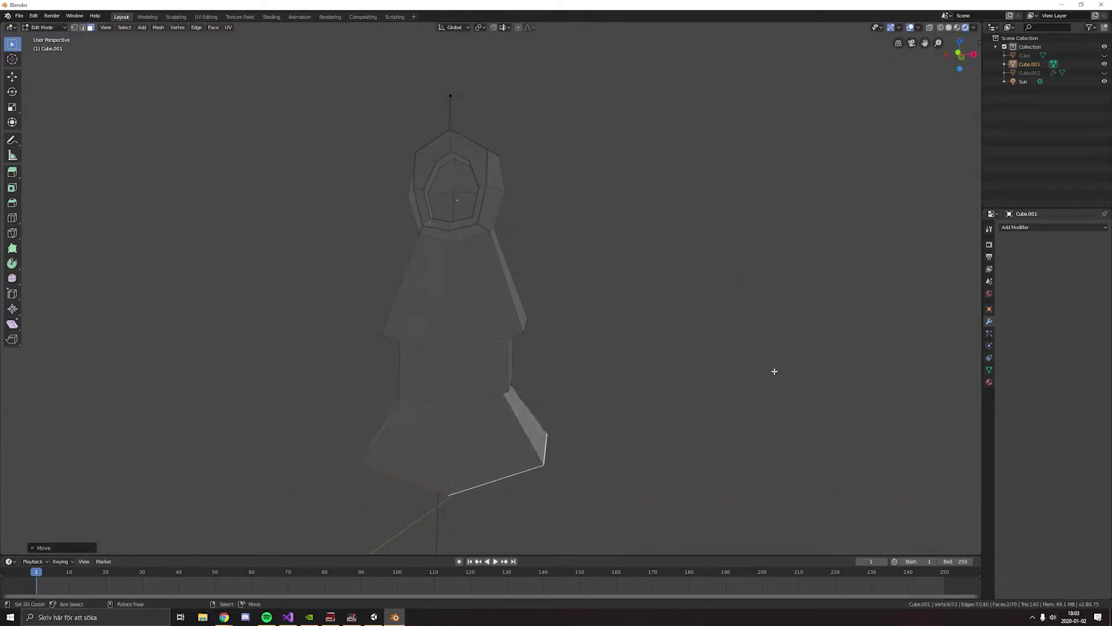
Turn on X-ray and select the figure's lower faces
{"action": "mouse_move", "coordinate": [774, 371]}
{"action": "middle_mouse_down"}
{"action": "mouse_move", "coordinate": [735, 352]}
{"action": "mouse_move", "coordinate": [556, 336]}
{"action": "mouse_move", "coordinate": [595, 342]}
{"action": "middle_mouse_up"}
{"action": "scroll", "coordinate": [660, 390], "scroll_direction": "down", "scroll_amount": 5}
{"action": "scroll", "coordinate": [506, 324], "scroll_direction": "up", "scroll_amount": 5}
{"action": "left_click", "coordinate": [506, 324]}
{"action": "key", "text": "alt+z"}
{"action": "key", "text": "c"}
{"action": "left_click", "coordinate": [530, 371]}
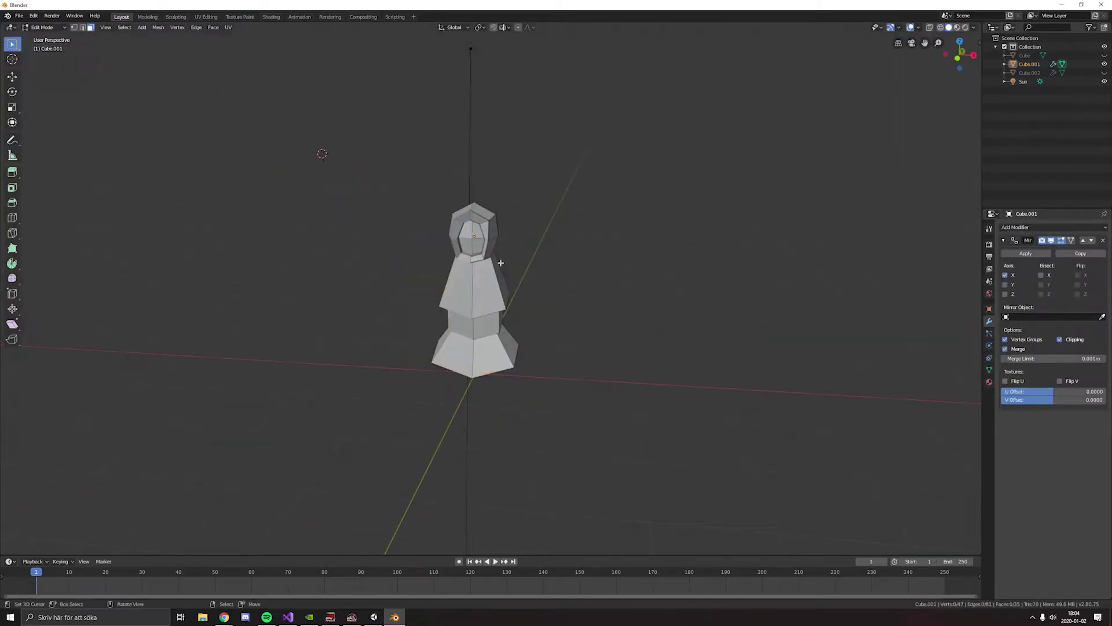
Switch to edge select and pick a few vertices near the top of the figure
{"action": "key", "text": "a"}
{"action": "scroll", "coordinate": [501, 263], "scroll_direction": "up", "scroll_amount": 4}
{"action": "key", "text": "2"}
{"action": "left_click", "coordinate": [467, 253]}
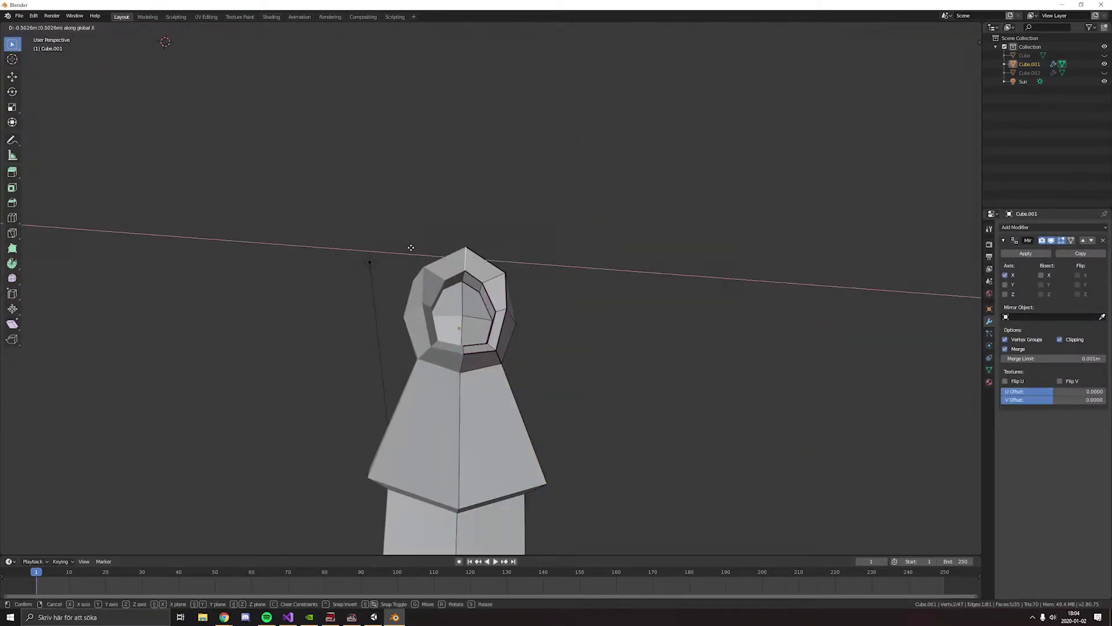
{"action": "key", "text": "a"}
{"action": "left_click", "coordinate": [506, 220]}
{"action": "scroll", "coordinate": [521, 226], "scroll_direction": "down", "scroll_amount": 3}
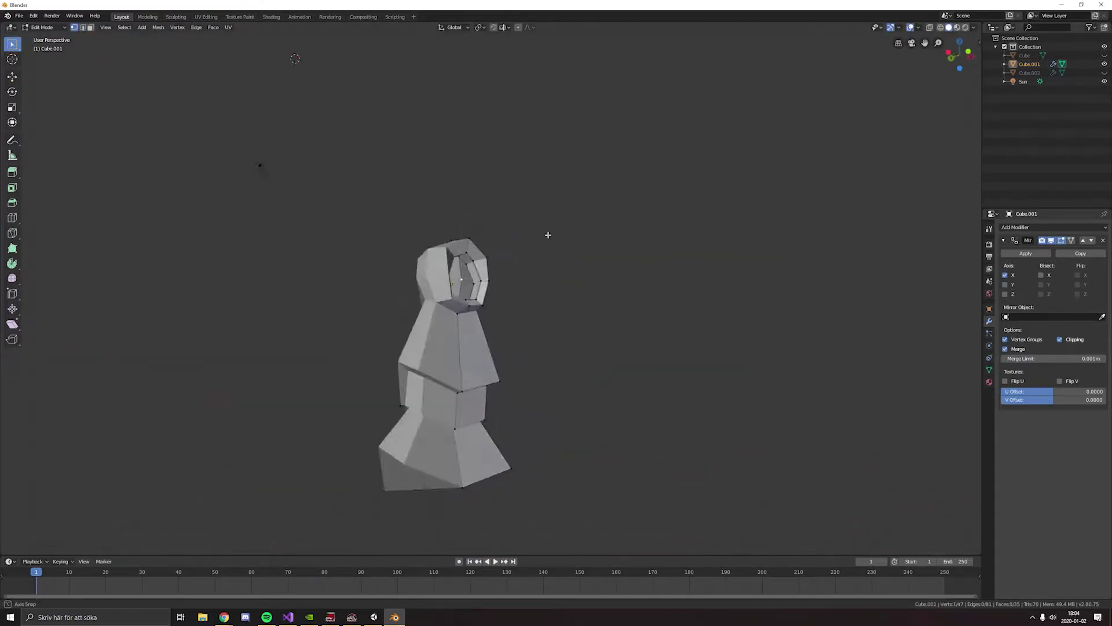
{"action": "mouse_move", "coordinate": [547, 236]}
{"action": "middle_mouse_down"}
{"action": "mouse_move", "coordinate": [564, 316]}
{"action": "mouse_move", "coordinate": [616, 348]}
{"action": "mouse_move", "coordinate": [616, 168]}
{"action": "middle_mouse_up"}
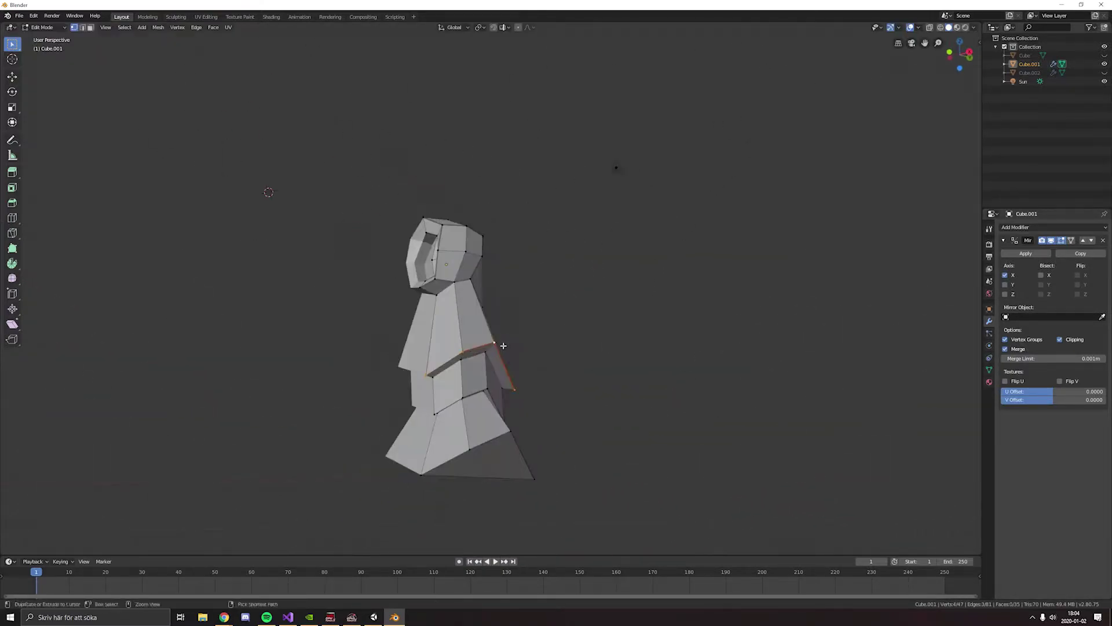
Try a loop cut through the body, undo it, and select a head edge
{"action": "key", "text": "ctrl+r"}
{"action": "left_click", "coordinate": [574, 243]}
{"action": "middle_click_drag", "start_coordinate": [559, 315], "coordinate": [493, 346]}
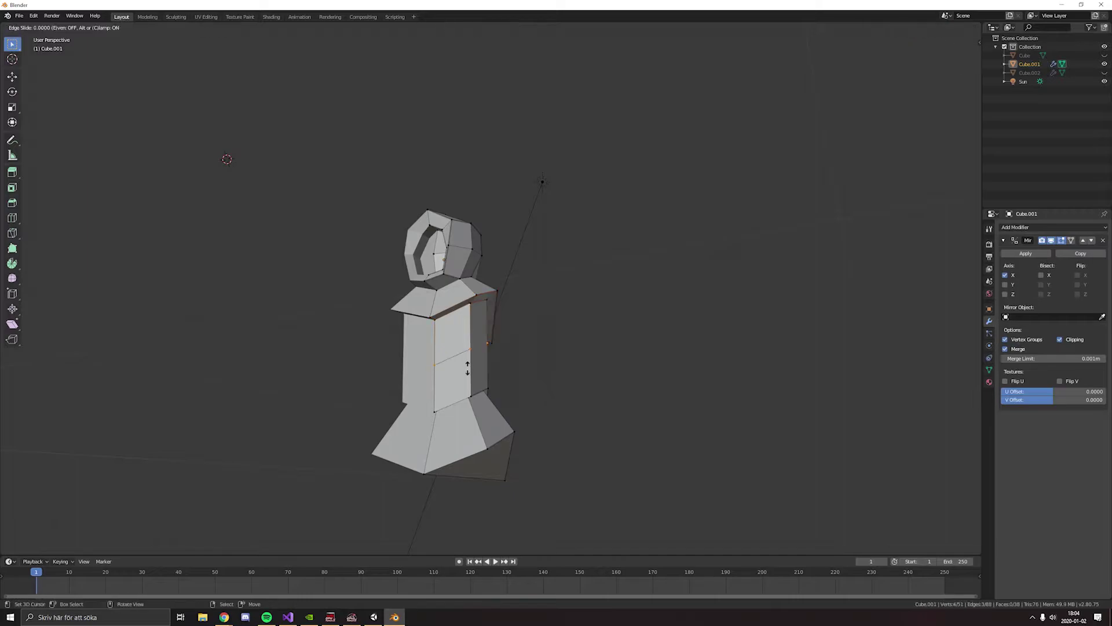
{"action": "key", "text": "ctrl+z"}
{"action": "mouse_move", "coordinate": [438, 371]}
{"action": "middle_mouse_down"}
{"action": "mouse_move", "coordinate": [534, 402]}
{"action": "mouse_move", "coordinate": [596, 372]}
{"action": "mouse_move", "coordinate": [598, 326]}
{"action": "mouse_move", "coordinate": [537, 320]}
{"action": "mouse_move", "coordinate": [461, 284]}
{"action": "middle_mouse_up"}
{"action": "left_click", "coordinate": [459, 283]}
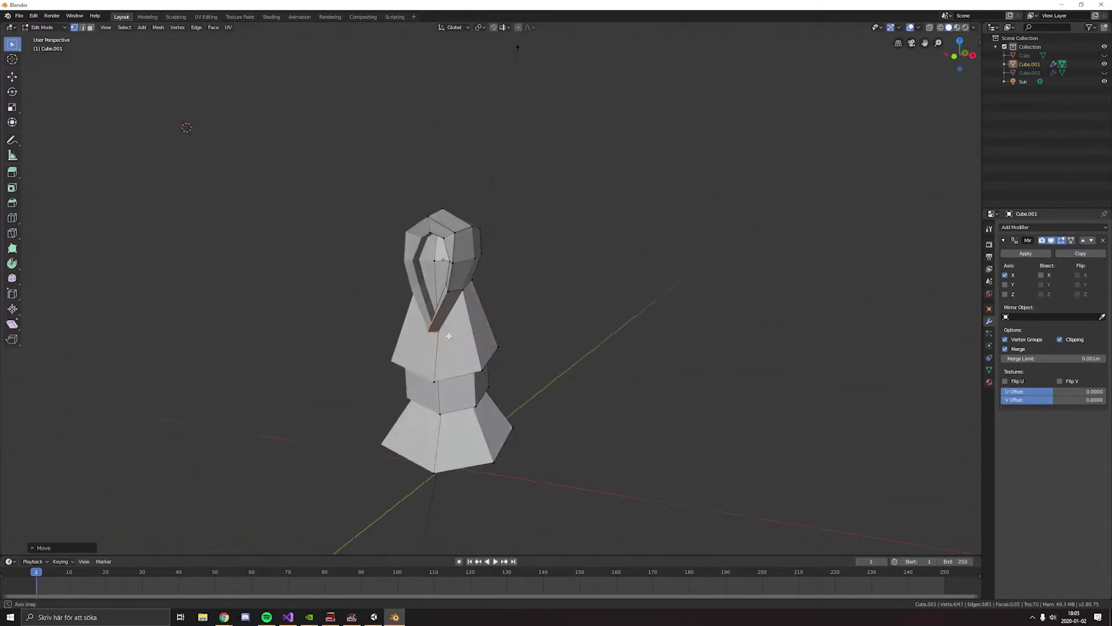
{"action": "key", "text": "Escape"}
{"action": "mouse_move", "coordinate": [489, 335]}
{"action": "middle_mouse_down"}
{"action": "mouse_move", "coordinate": [480, 310]}
{"action": "mouse_move", "coordinate": [547, 381]}
{"action": "mouse_move", "coordinate": [571, 355]}
{"action": "middle_mouse_up"}
Toggle X-ray and orbit around the figure to reach hidden vertices
{"action": "key", "text": "alt+z"}
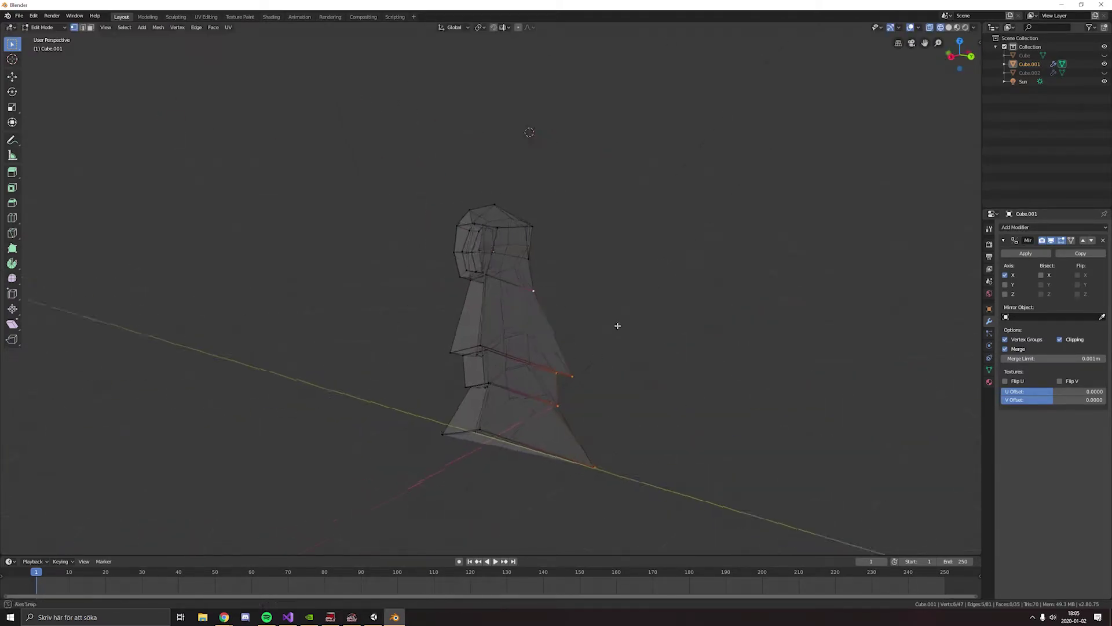
{"action": "middle_click_drag", "start_coordinate": [616, 323], "coordinate": [439, 320]}
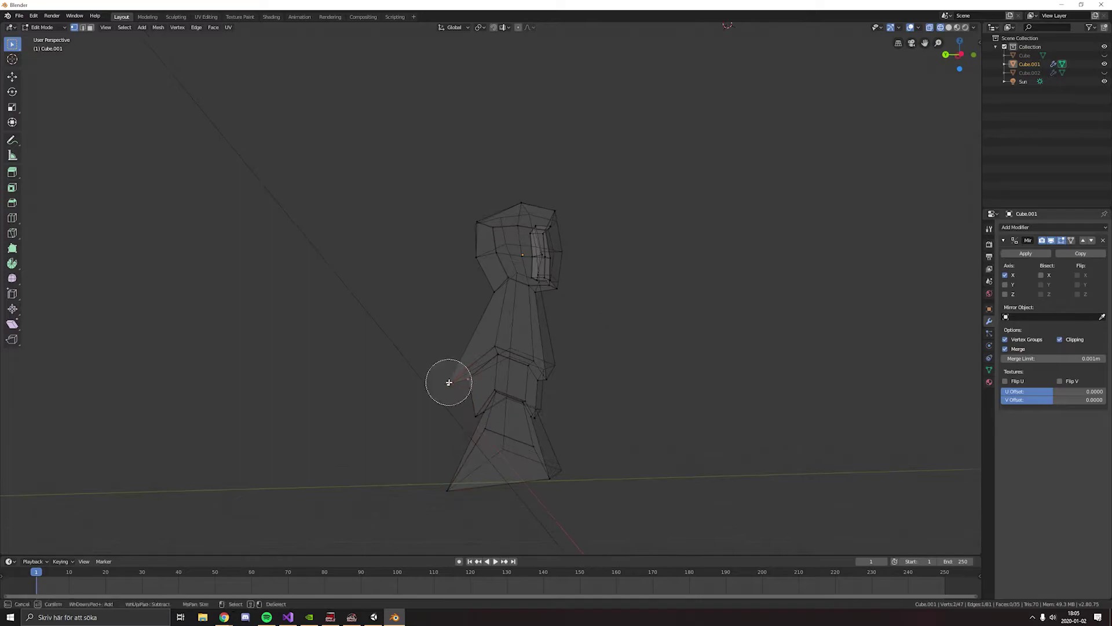
{"action": "key", "text": "alt+z"}
{"action": "mouse_move", "coordinate": [500, 356]}
{"action": "middle_mouse_down"}
{"action": "mouse_move", "coordinate": [610, 415]}
{"action": "mouse_move", "coordinate": [487, 354]}
{"action": "middle_mouse_up"}
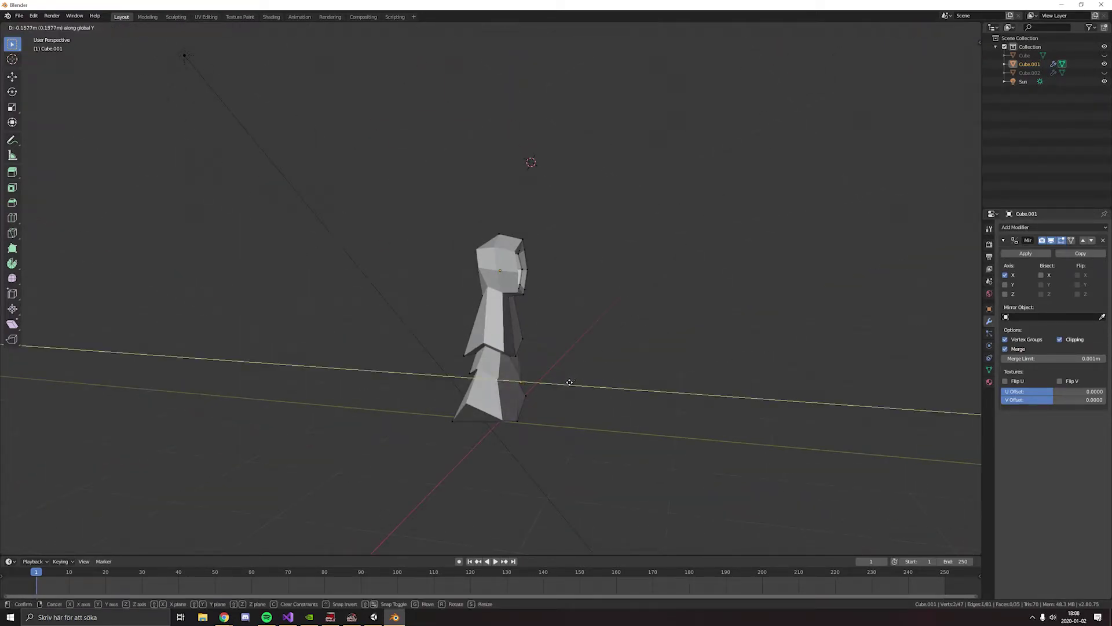
{"action": "middle_click_drag", "start_coordinate": [553, 373], "coordinate": [507, 406]}
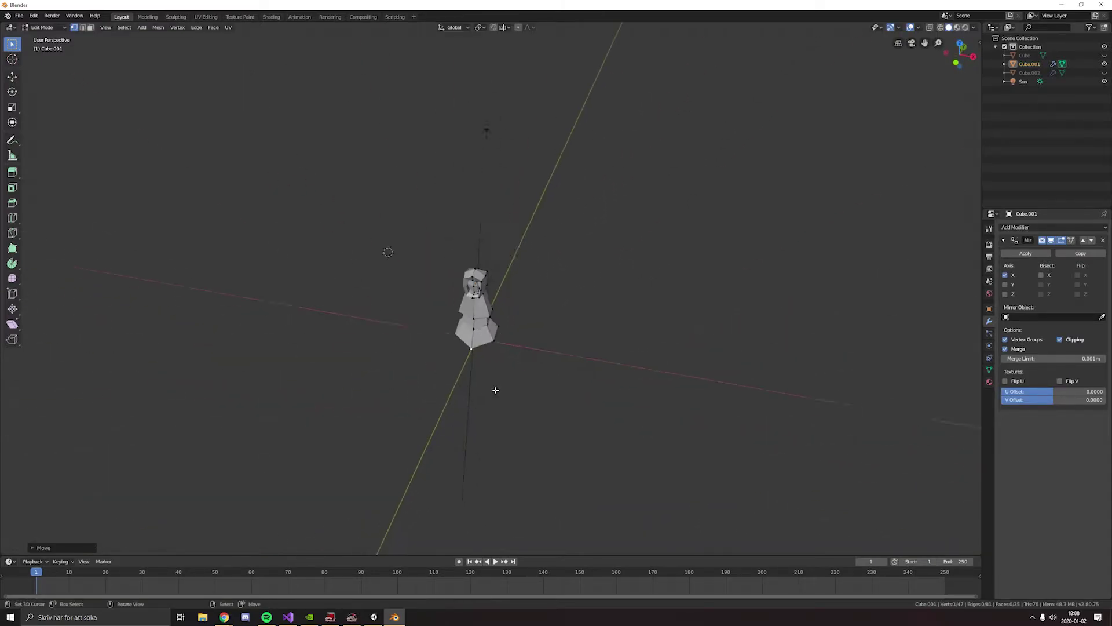
{"action": "scroll", "coordinate": [495, 390], "scroll_direction": "up", "scroll_amount": 4}
{"action": "mouse_move", "coordinate": [541, 316]}
{"action": "middle_mouse_down"}
{"action": "mouse_move", "coordinate": [625, 295]}
{"action": "mouse_move", "coordinate": [547, 318]}
{"action": "mouse_move", "coordinate": [643, 318]}
{"action": "middle_mouse_up"}
Extrude a face into an arm, pull it outward and scale it along X
{"action": "key", "text": "e"}
{"action": "key", "text": "g"}
{"action": "key", "text": "g"}
{"action": "key", "text": "s"}
{"action": "key", "text": "x"}
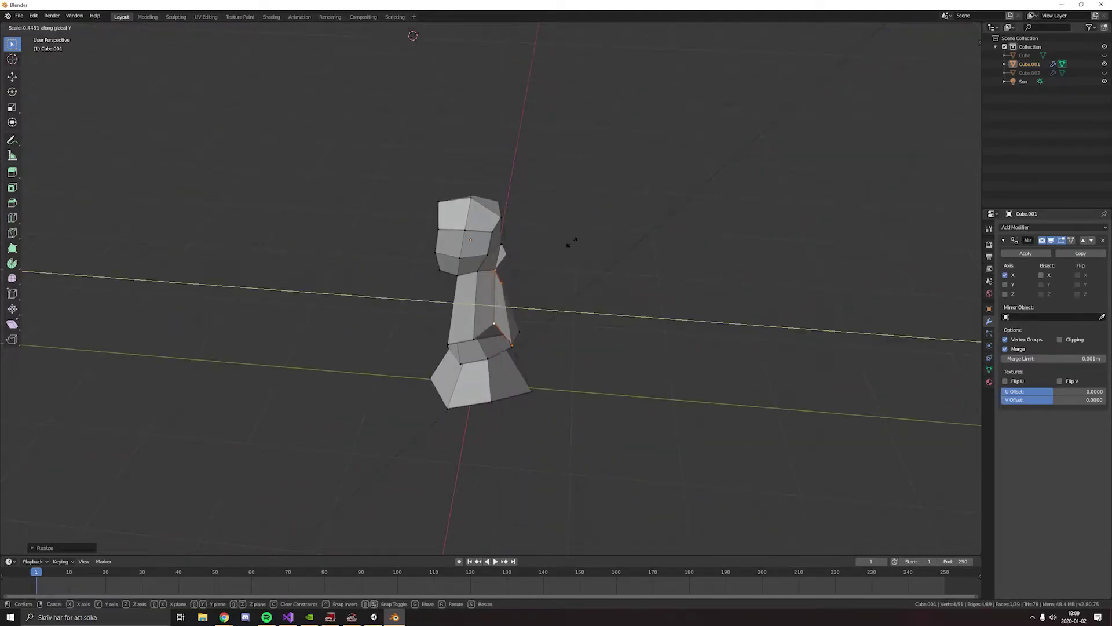
{"action": "right_click", "coordinate": [492, 169]}
{"action": "middle_click_drag", "start_coordinate": [492, 169], "coordinate": [463, 232]}
{"action": "left_click", "coordinate": [580, 308]}
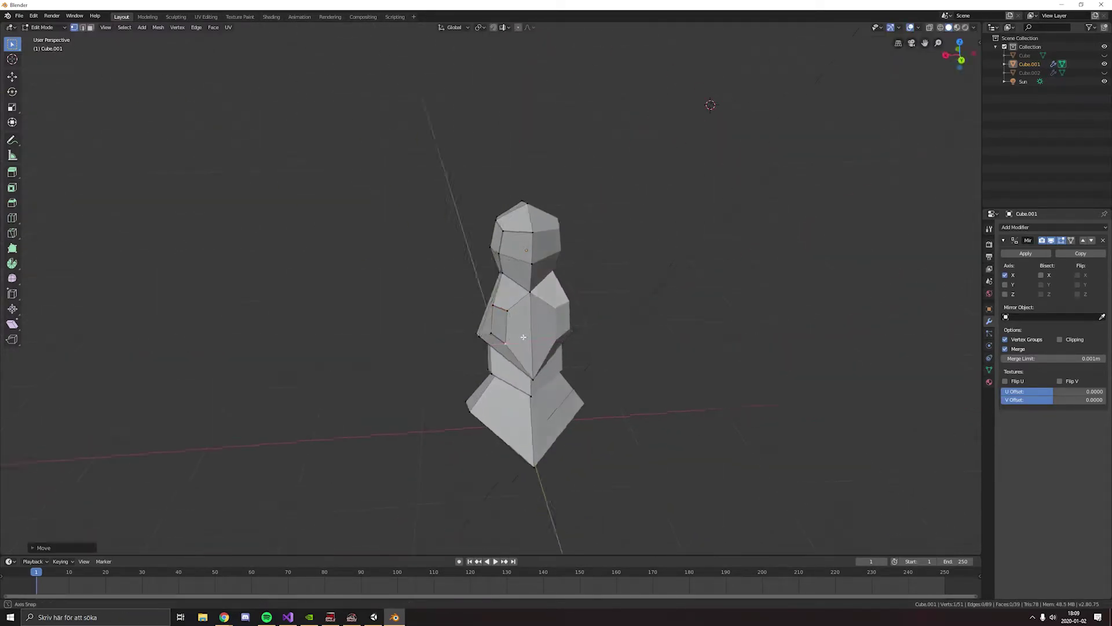
{"action": "mouse_move", "coordinate": [579, 308]}
{"action": "middle_mouse_down"}
{"action": "mouse_move", "coordinate": [394, 310]}
{"action": "mouse_move", "coordinate": [588, 144]}
{"action": "middle_mouse_up"}
Extrude a side face into a wing and shrink its outer edge along Z
{"action": "left_click", "coordinate": [486, 325]}
{"action": "key", "text": "e"}
{"action": "left_click", "coordinate": [603, 330]}
{"action": "key", "text": "s"}
{"action": "key", "text": "z"}
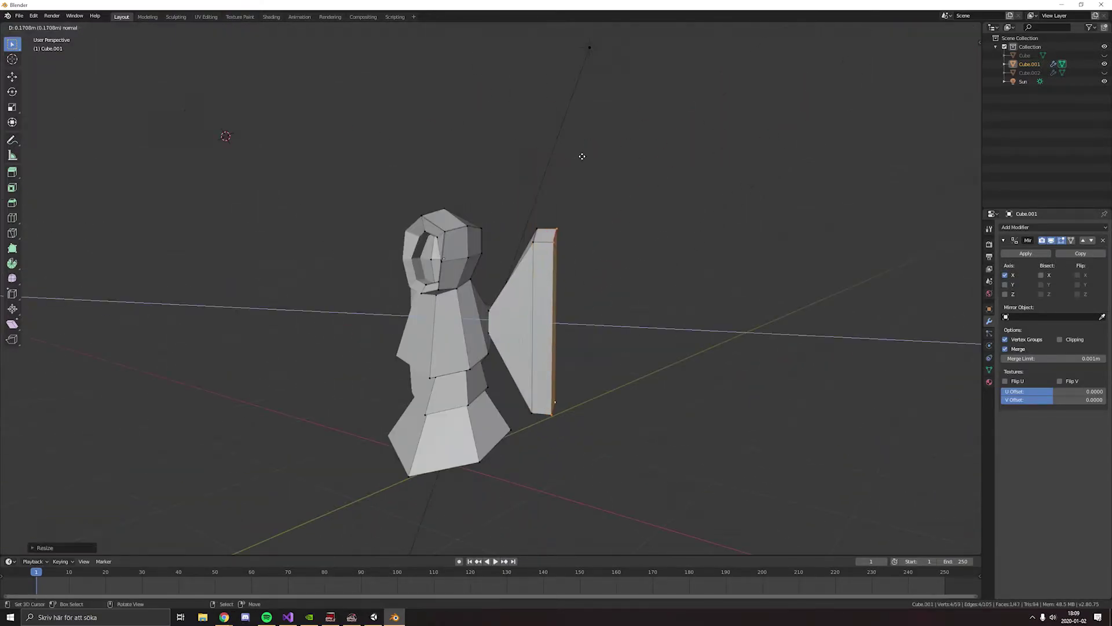
{"action": "middle_click_drag", "start_coordinate": [632, 183], "coordinate": [654, 214]}
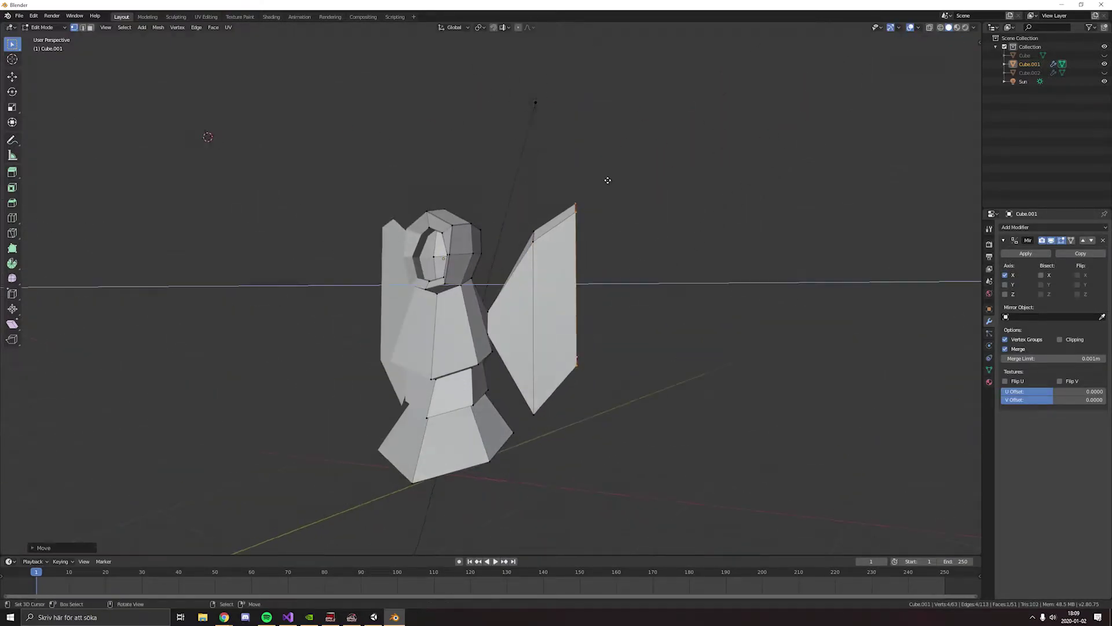
{"action": "left_click", "coordinate": [674, 165]}
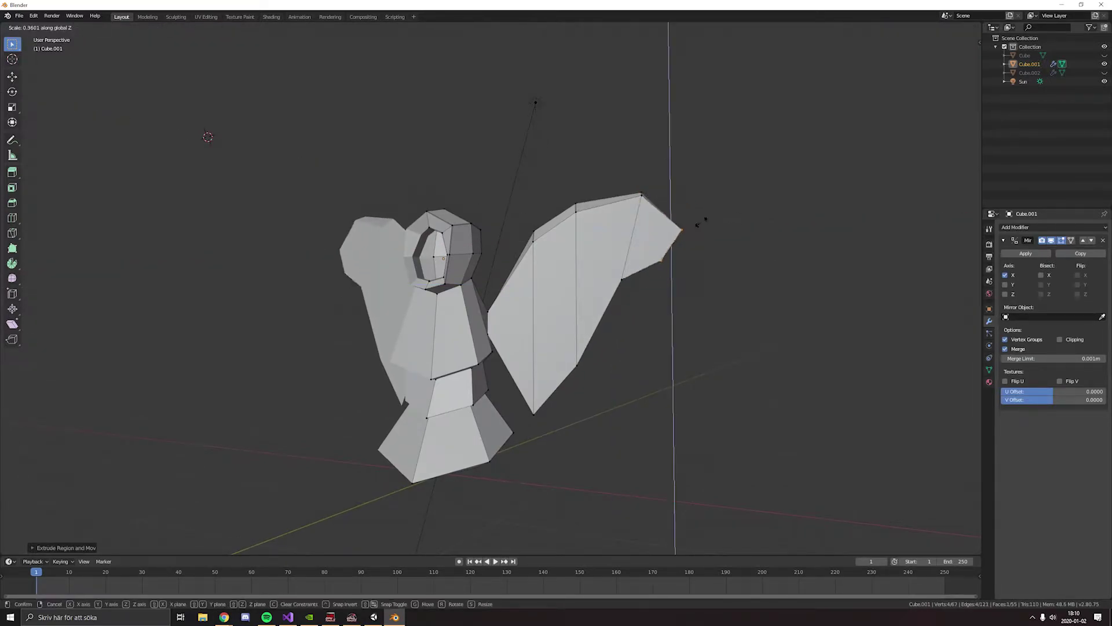
Undo and restore the wing geometry, then make the mesh see-through
{"action": "key", "text": "ctrl+z"}
{"action": "key", "text": "ctrl+z"}
{"action": "mouse_move", "coordinate": [693, 272]}
{"action": "middle_mouse_down"}
{"action": "mouse_move", "coordinate": [695, 129]}
{"action": "mouse_move", "coordinate": [459, 338]}
{"action": "mouse_move", "coordinate": [502, 329]}
{"action": "middle_mouse_up"}
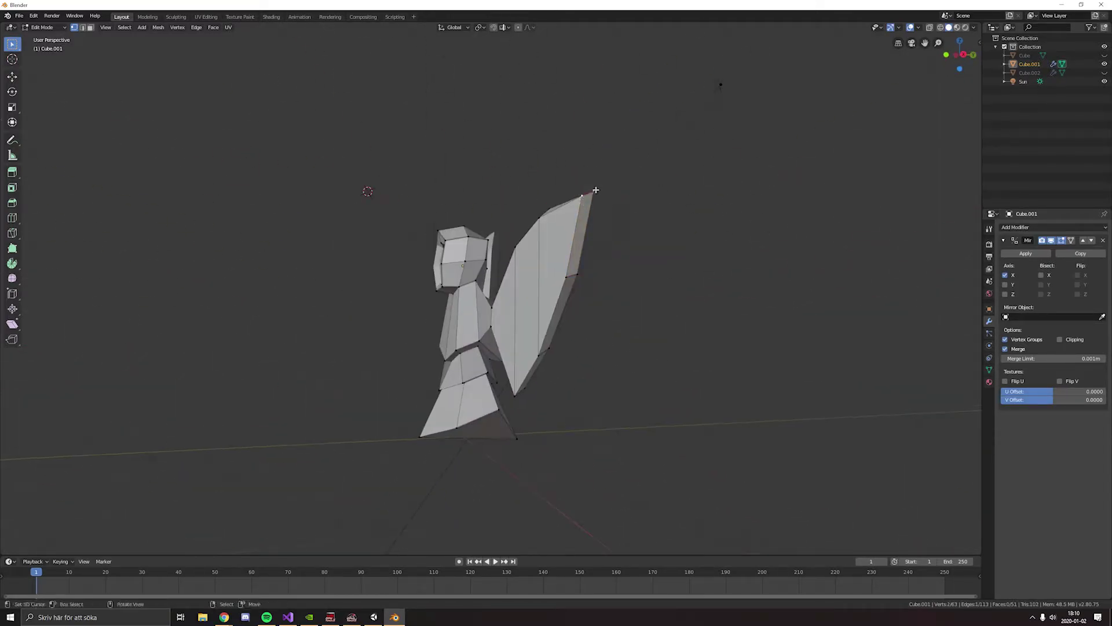
{"action": "key", "text": "ctrl+shift+z"}
{"action": "key", "text": "ctrl+shift+z"}
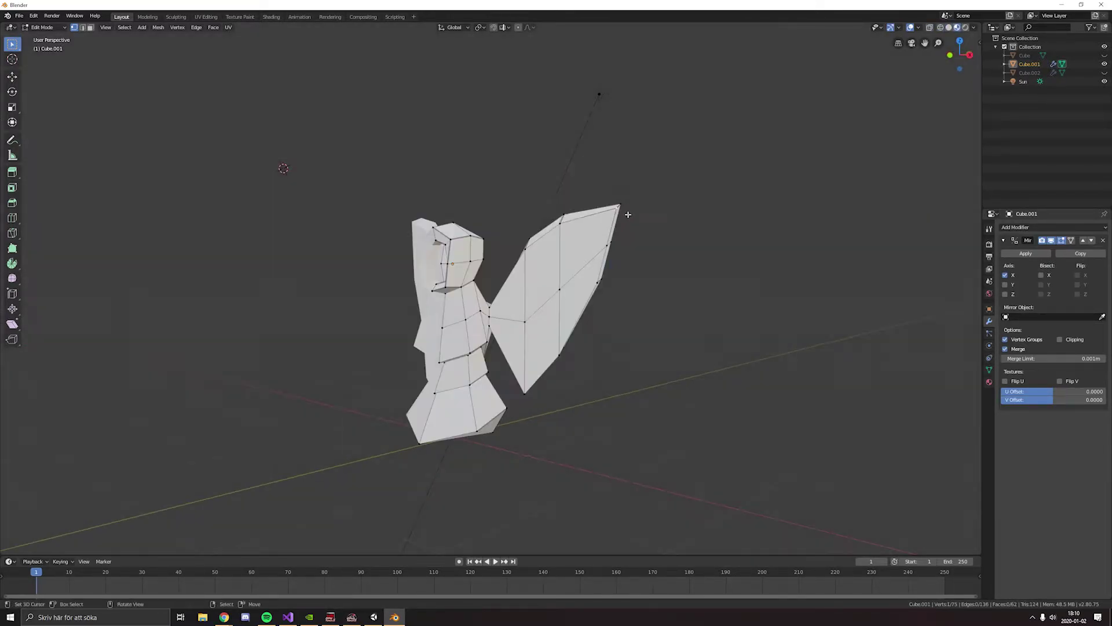
{"action": "key", "text": "alt+z"}
{"action": "mouse_move", "coordinate": [620, 215]}
{"action": "middle_mouse_down"}
{"action": "mouse_move", "coordinate": [601, 205]}
{"action": "mouse_move", "coordinate": [665, 229]}
{"action": "mouse_move", "coordinate": [551, 345]}
{"action": "middle_mouse_up"}
Rotate the wing vertices around Z and enable proportional editing
{"action": "key", "text": "r"}
{"action": "key", "text": "z"}
{"action": "left_click", "coordinate": [476, 371]}
{"action": "mouse_move", "coordinate": [476, 371]}
{"action": "middle_mouse_down"}
{"action": "mouse_move", "coordinate": [579, 324]}
{"action": "mouse_move", "coordinate": [651, 340]}
{"action": "middle_mouse_up"}
{"action": "key", "text": "o"}
{"action": "key", "text": "r"}
{"action": "key", "text": "z"}
{"action": "right_click", "coordinate": [599, 313]}
Sweep the wing upward with repeated Z rotations of its vertices
{"action": "key", "text": "r"}
{"action": "key", "text": "z"}
{"action": "left_click", "coordinate": [585, 369]}
{"action": "key", "text": "r"}
{"action": "key", "text": "z"}
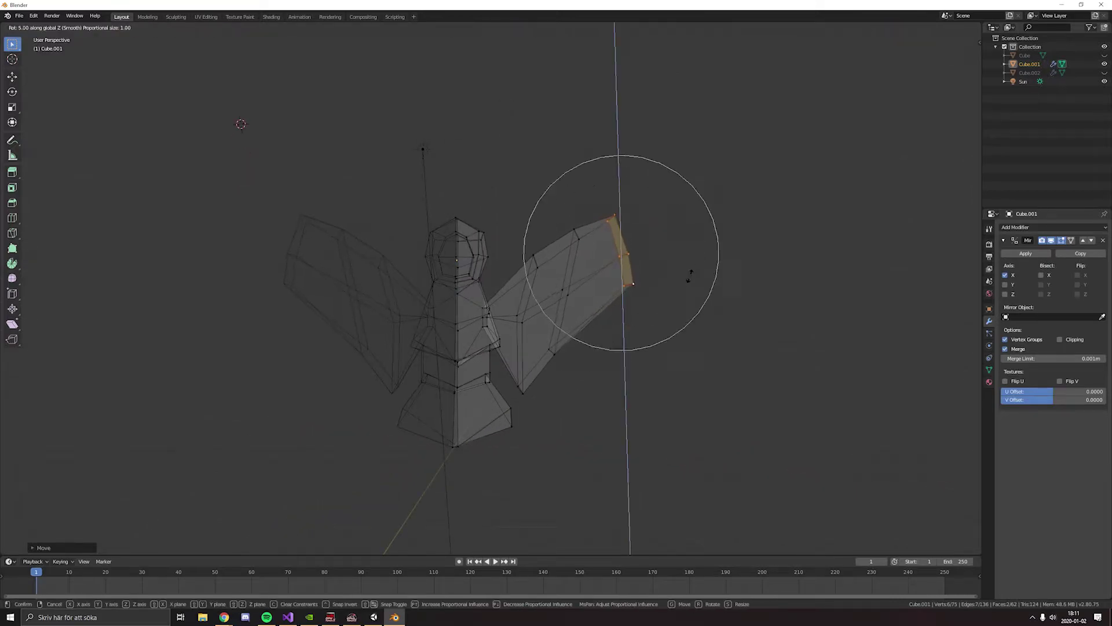
{"action": "left_click", "coordinate": [621, 274]}
{"action": "middle_click_drag", "start_coordinate": [621, 273], "coordinate": [684, 229]}
{"action": "key", "text": "r"}
{"action": "key", "text": "z"}
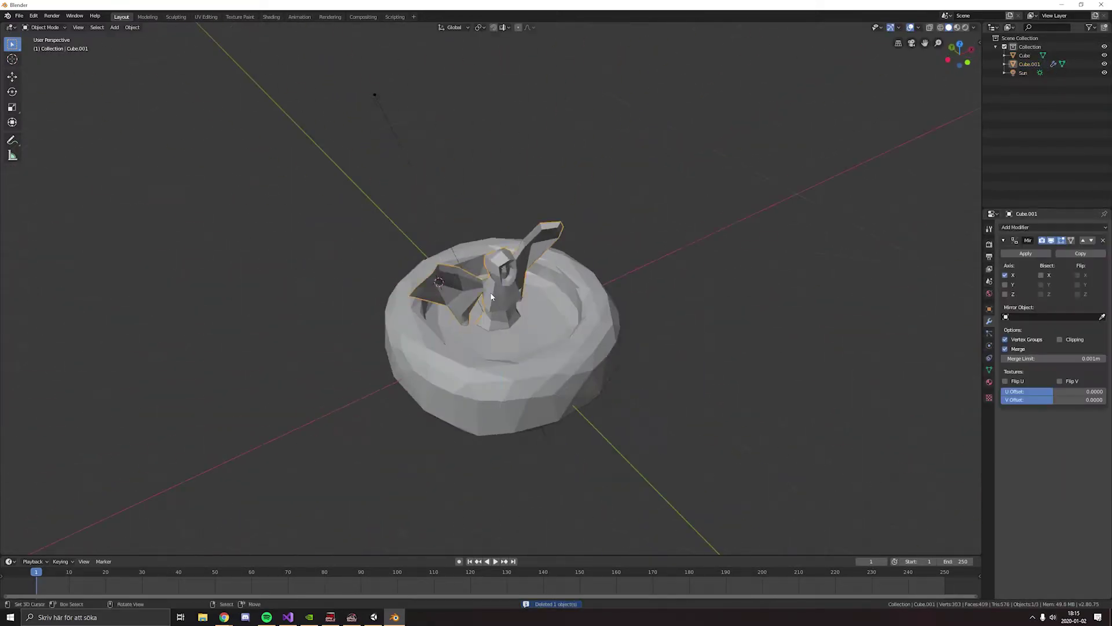
Lower the wing-tip vertex vertically and drag a neighbouring wing vertex with smooth falloff
{"action": "mouse_move", "coordinate": [675, 117]}
{"action": "middle_mouse_down"}
{"action": "mouse_move", "coordinate": [586, 162]}
{"action": "mouse_move", "coordinate": [702, 176]}
{"action": "middle_mouse_up"}
{"action": "key", "text": "g"}
{"action": "key", "text": "z"}
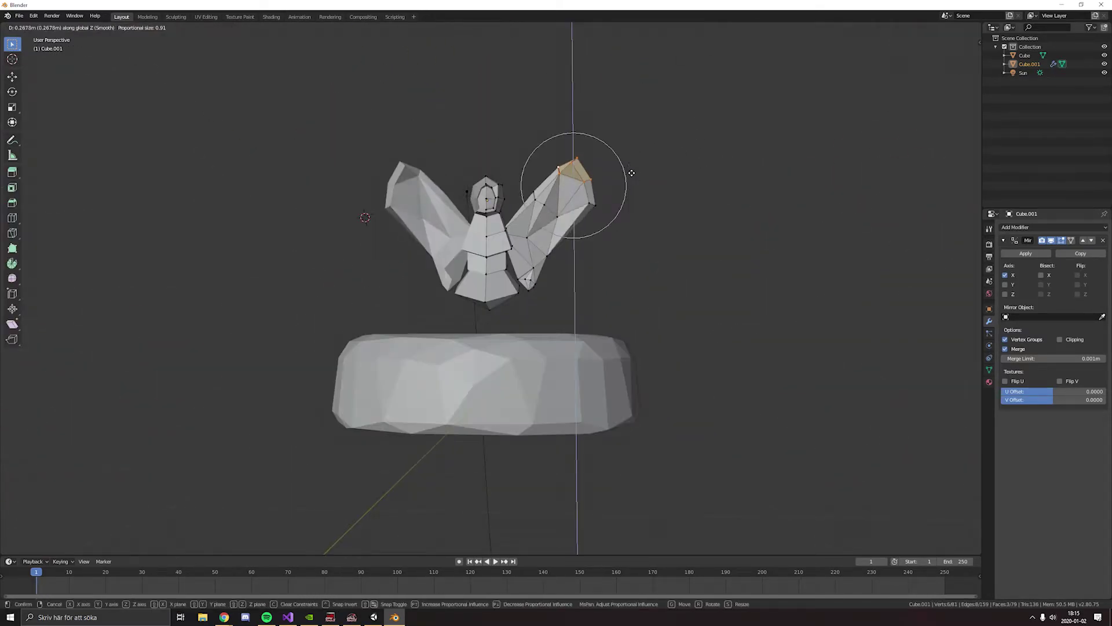
{"action": "key", "text": "x"}
{"action": "left_click", "coordinate": [559, 156]}
{"action": "left_click", "coordinate": [534, 190]}
{"action": "key", "text": "g"}
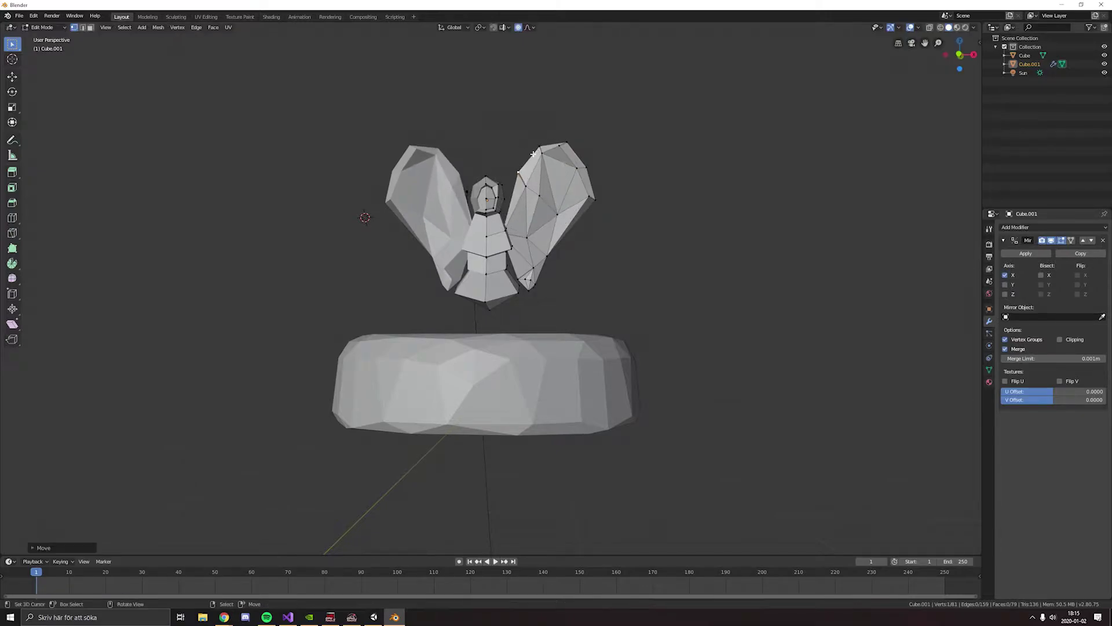
{"action": "scroll", "coordinate": [533, 154], "scroll_direction": "down", "scroll_amount": 1}
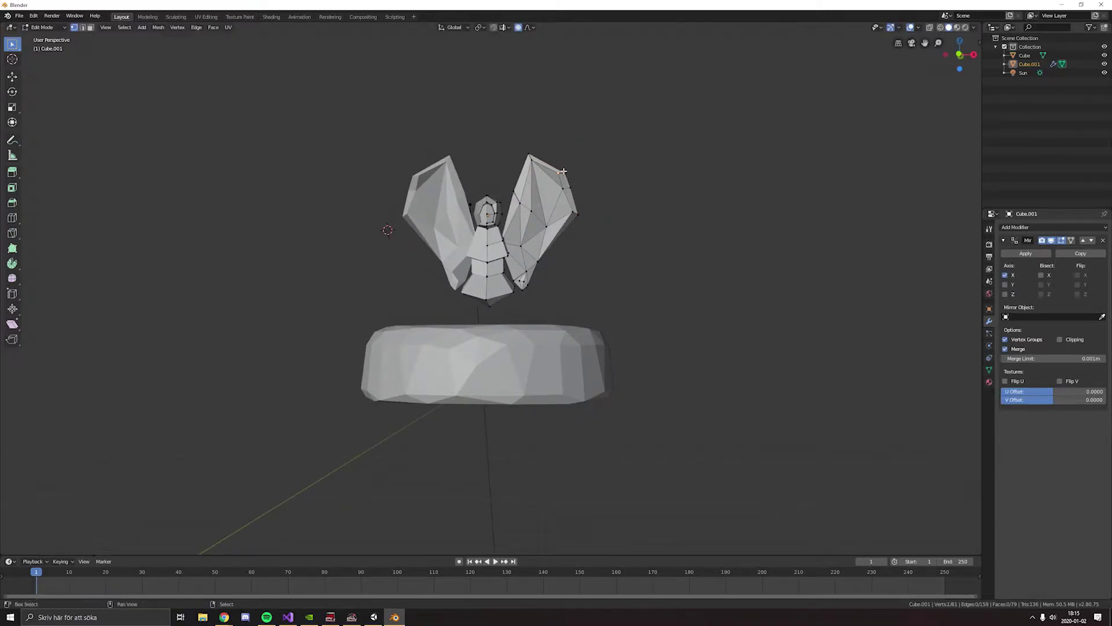
Move and rotate the wing-tip vertices, then reshape the wing with proportional falloff
{"action": "left_click", "coordinate": [563, 171]}
{"action": "key", "text": "g"}
{"action": "left_click", "coordinate": [582, 208]}
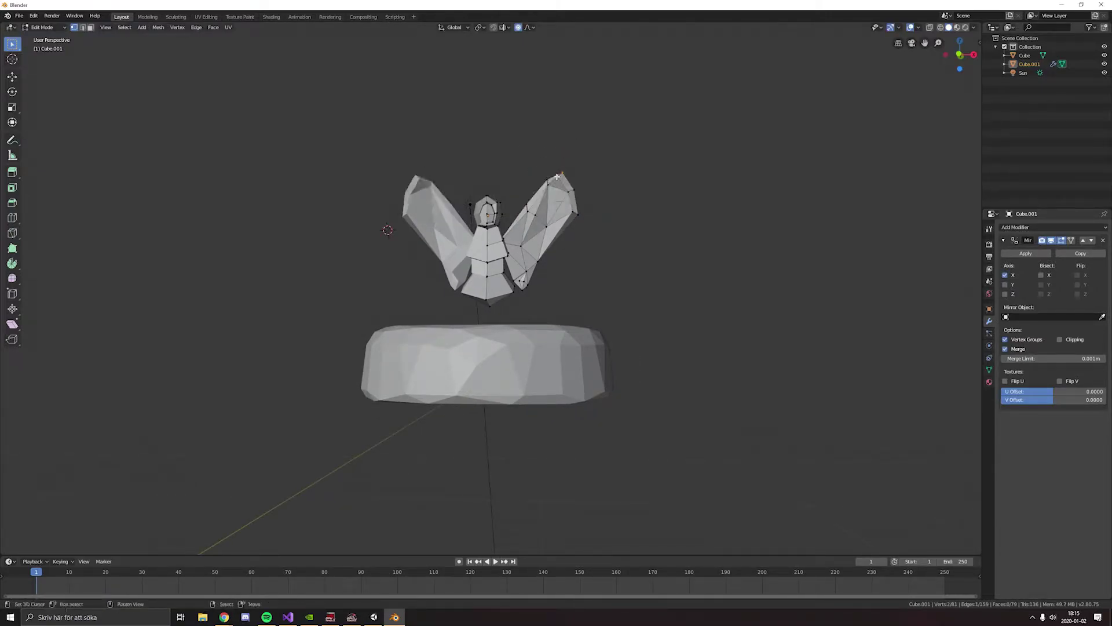
{"action": "left_click", "coordinate": [583, 173]}
{"action": "key", "text": "r"}
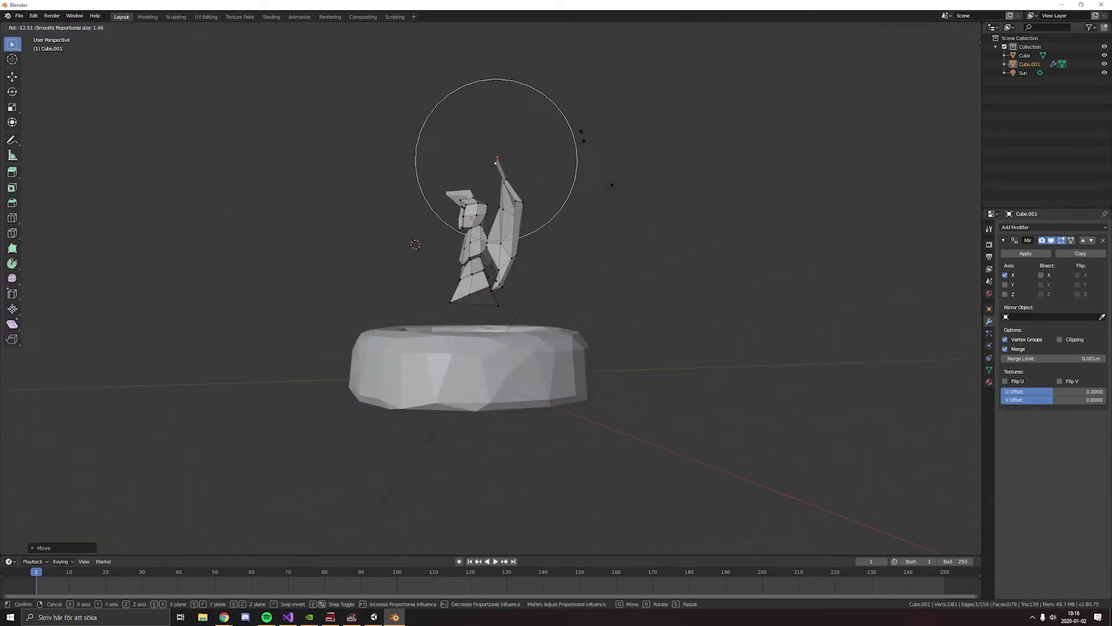
{"action": "left_click", "coordinate": [582, 137]}
{"action": "middle_click_drag", "start_coordinate": [582, 137], "coordinate": [707, 140]}
{"action": "scroll", "coordinate": [707, 140], "scroll_direction": "up", "scroll_amount": 1}
{"action": "key", "text": "g"}
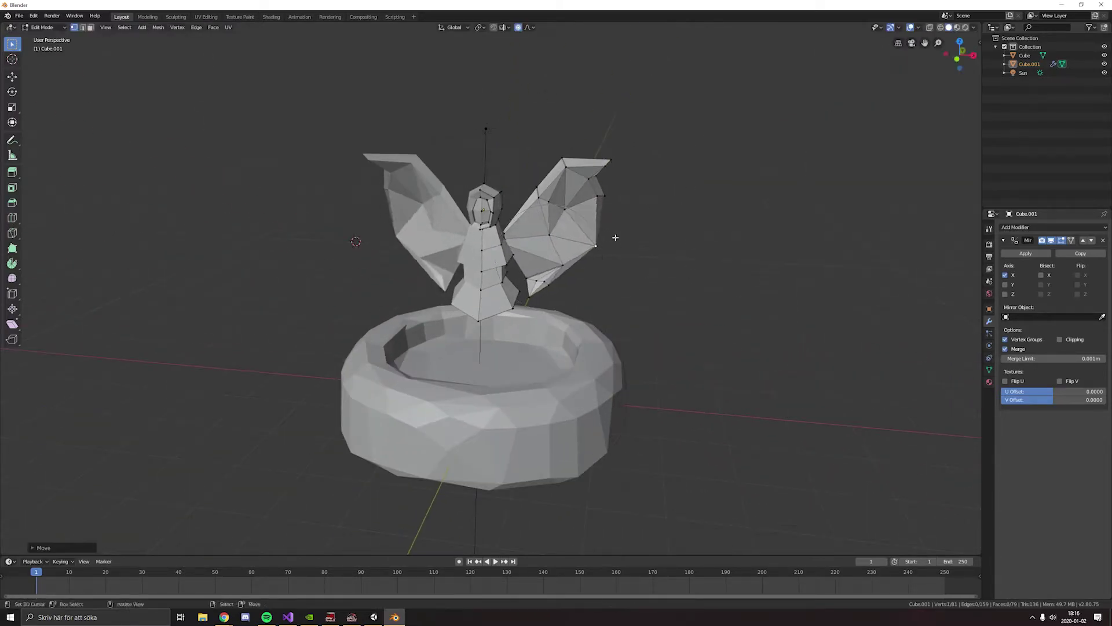
{"action": "left_click", "coordinate": [655, 181]}
Save the Blender file as Fountain.blend
{"action": "key", "text": "ctrl+s"}
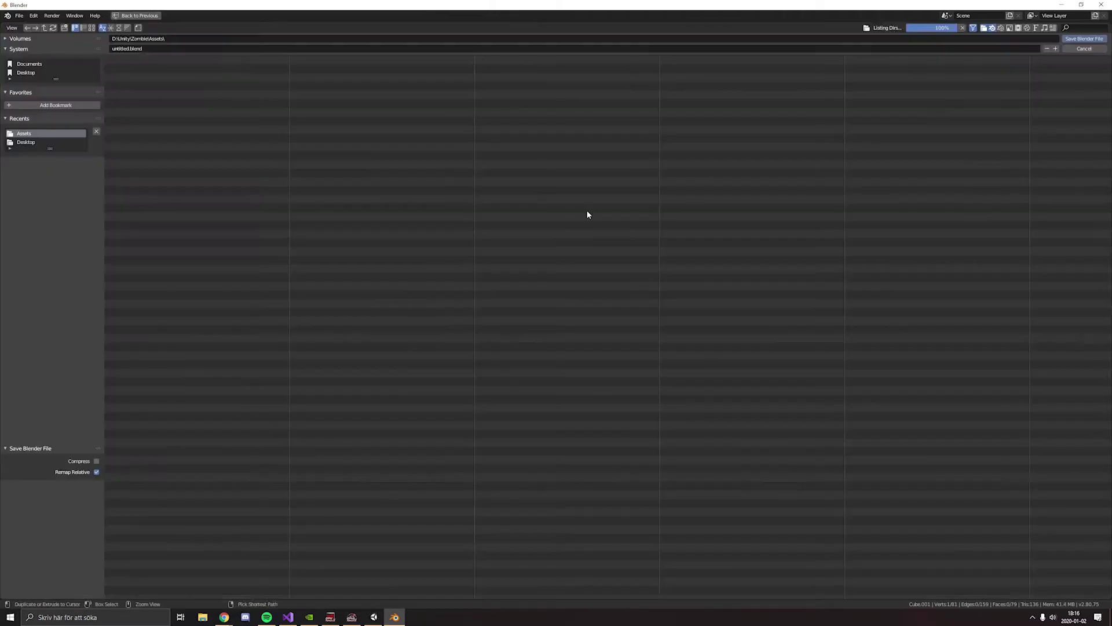
{"action": "type", "text": "in"}
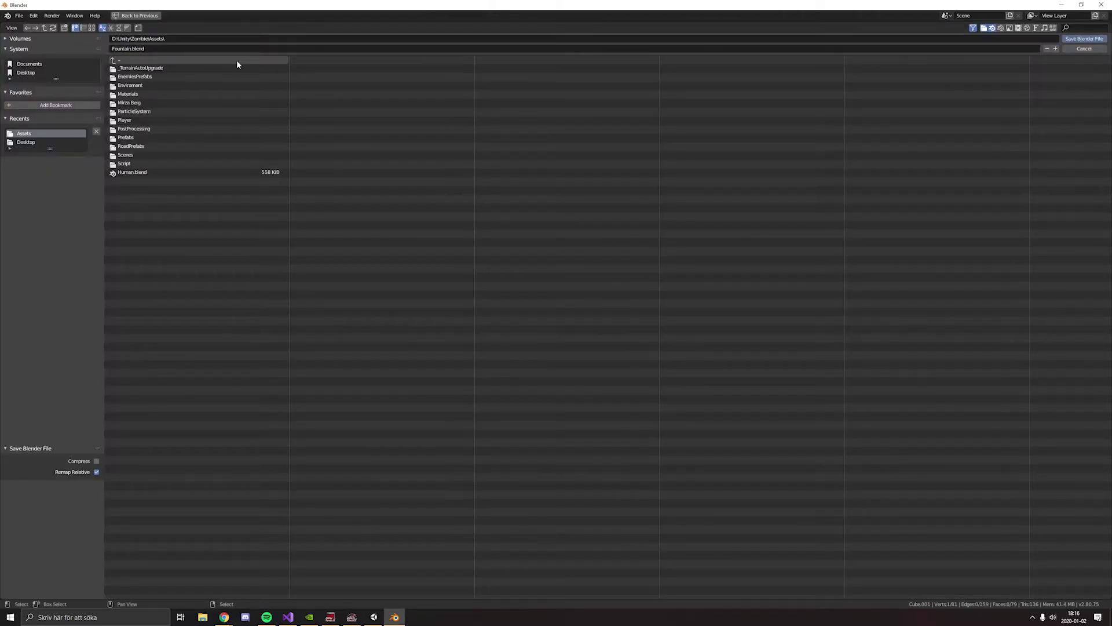
{"action": "key", "text": "Return"}
Add a new cube in Object Mode and give it a Subdivision Surface modifier
{"action": "key", "text": "Tab"}
{"action": "middle_click_drag", "start_coordinate": [695, 232], "coordinate": [487, 348]}
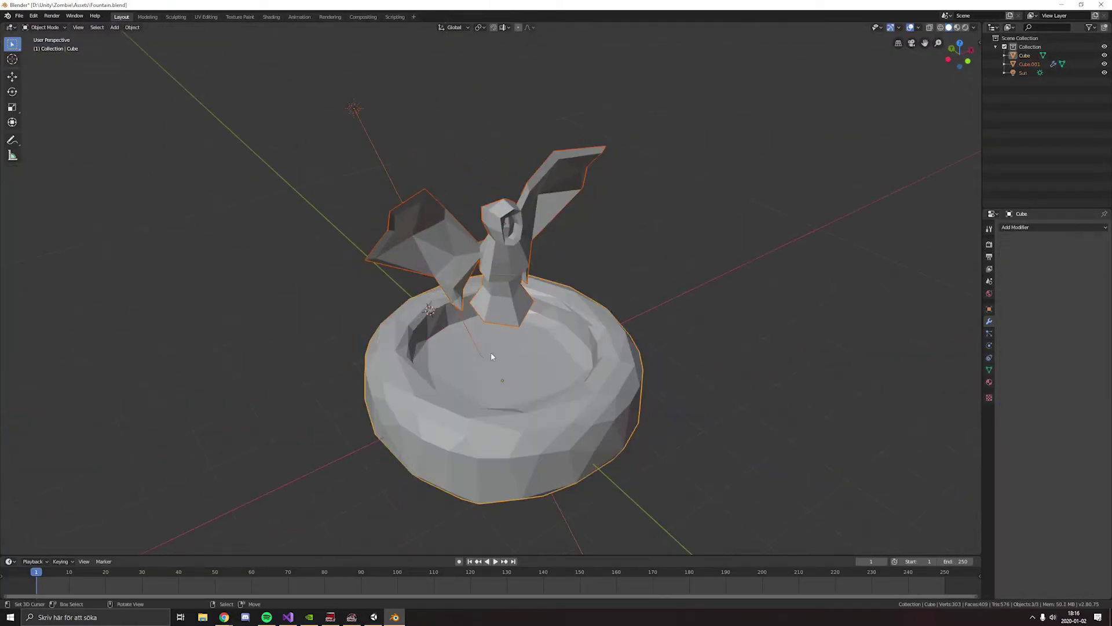
{"action": "key", "text": "shift+a"}
{"action": "left_click", "coordinate": [556, 388]}
{"action": "middle_click_drag", "start_coordinate": [557, 387], "coordinate": [582, 392]}
{"action": "left_click", "coordinate": [1002, 227]}
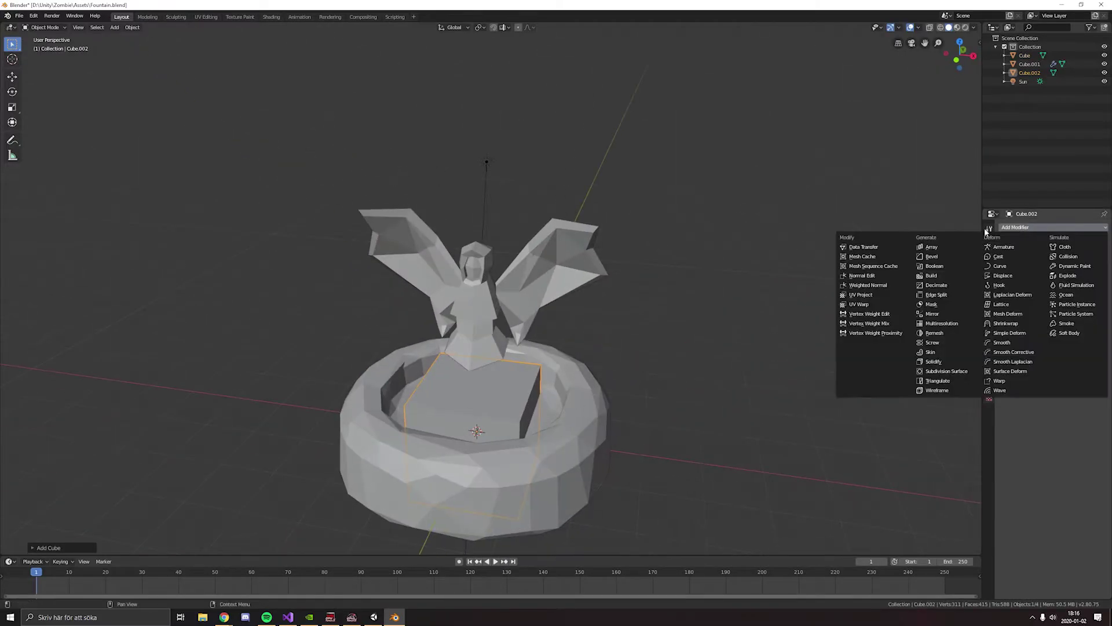
{"action": "key", "text": "Escape"}
{"action": "left_click", "coordinate": [1002, 228]}
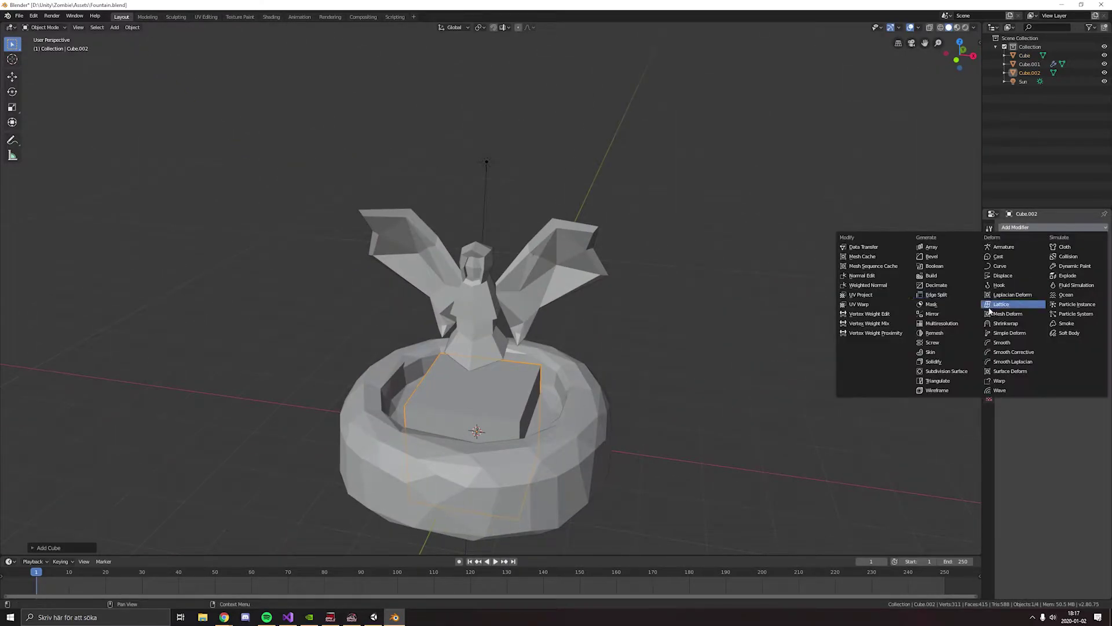
{"action": "left_click", "coordinate": [953, 377]}
Crease the block's top face and raise it into the inner platform
{"action": "key", "text": "Tab"}
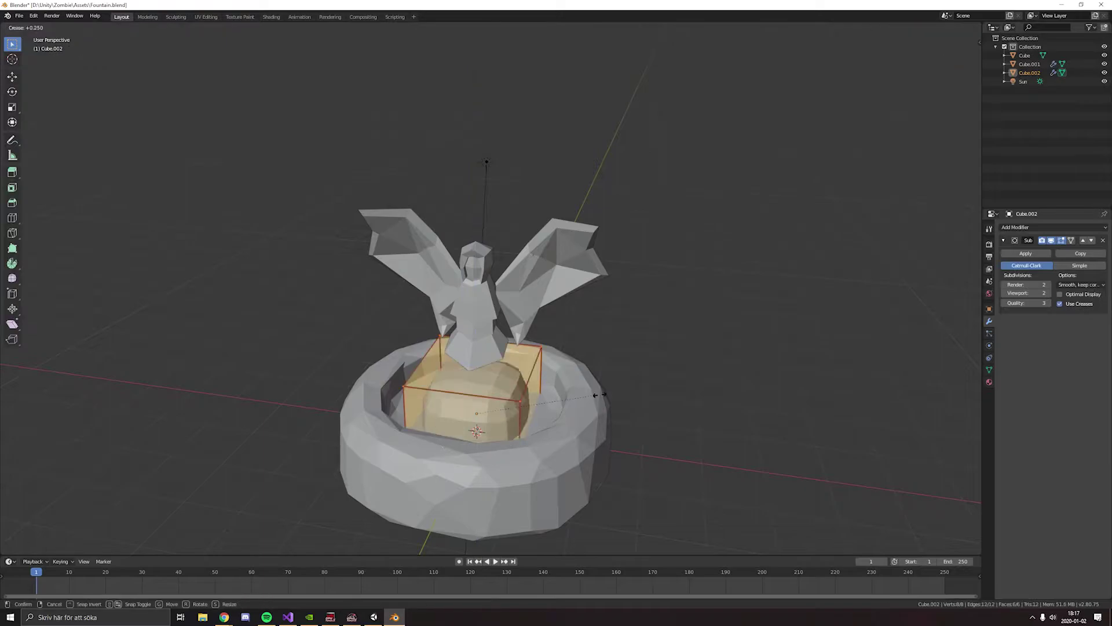
{"action": "key", "text": "shift+e"}
{"action": "left_click", "coordinate": [704, 392]}
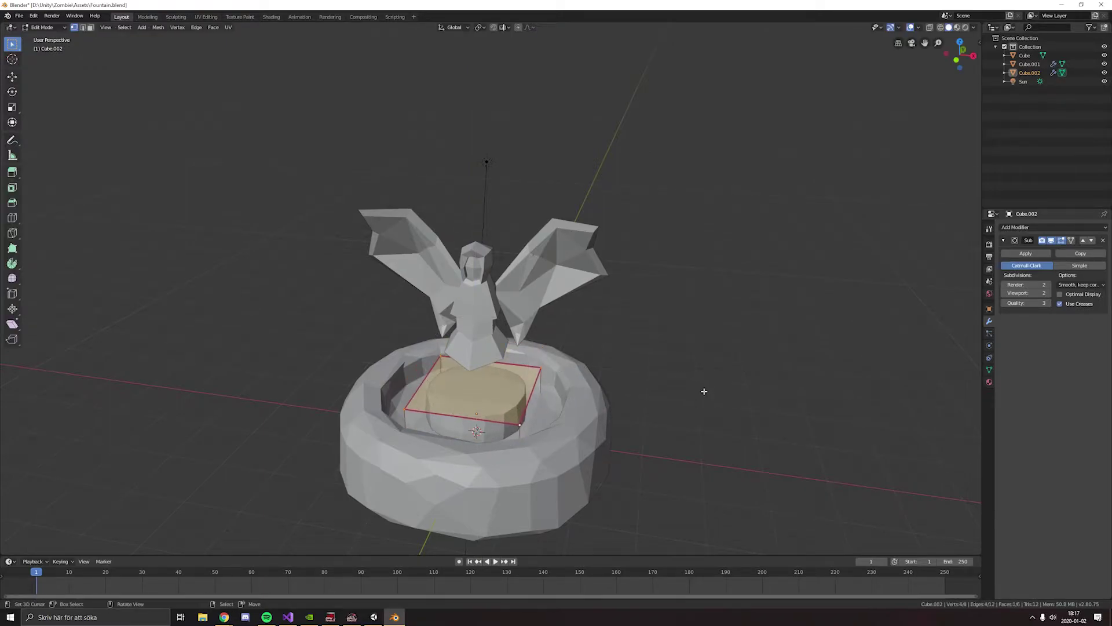
{"action": "left_click", "coordinate": [645, 370]}
{"action": "key", "text": "Tab"}
{"action": "mouse_move", "coordinate": [645, 370]}
{"action": "middle_mouse_down"}
{"action": "mouse_move", "coordinate": [615, 432]}
{"action": "mouse_move", "coordinate": [611, 380]}
{"action": "mouse_move", "coordinate": [570, 373]}
{"action": "middle_mouse_up"}
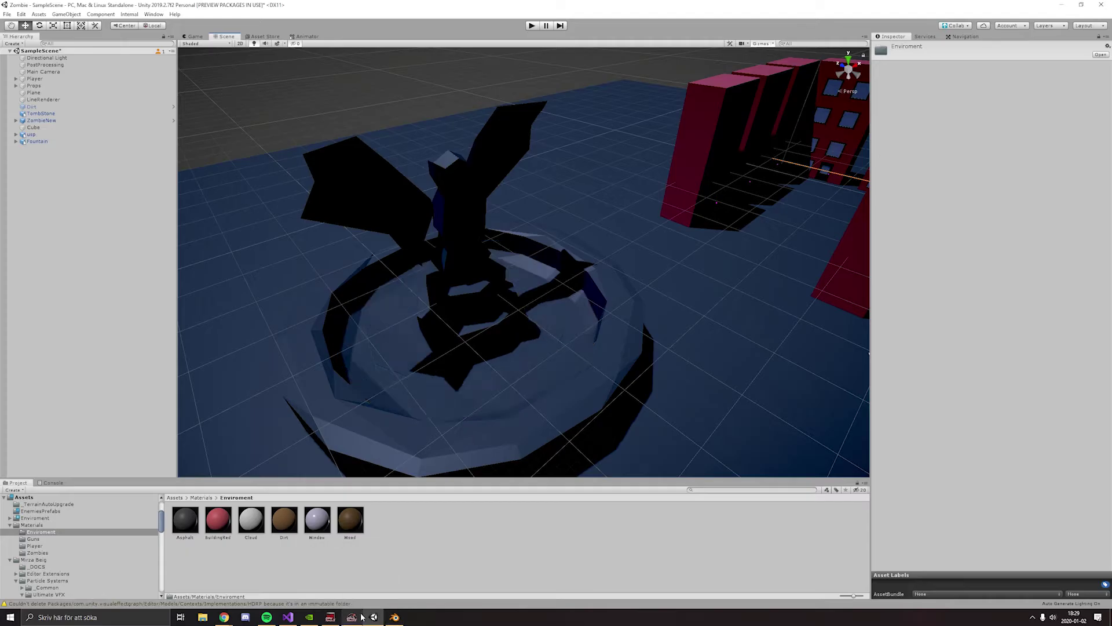
Play-test the scene, moving the player and firing at the fountain
{"action": "left_click", "coordinate": [531, 25]}
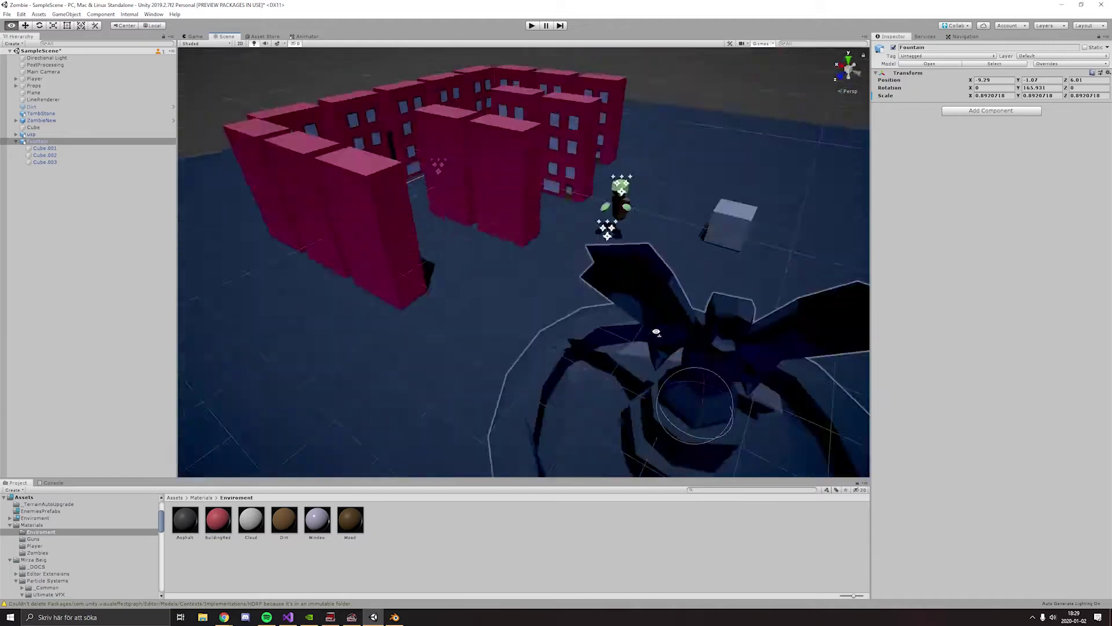
{"action": "key", "text": "a"}
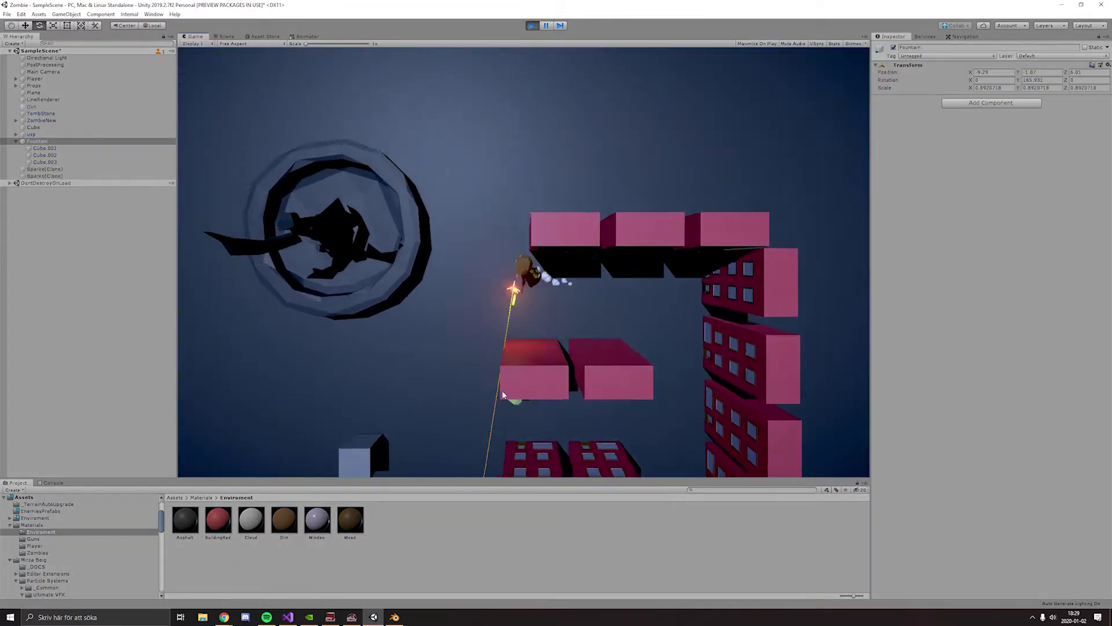
{"action": "left_click", "coordinate": [665, 351]}
{"action": "key", "text": "w"}
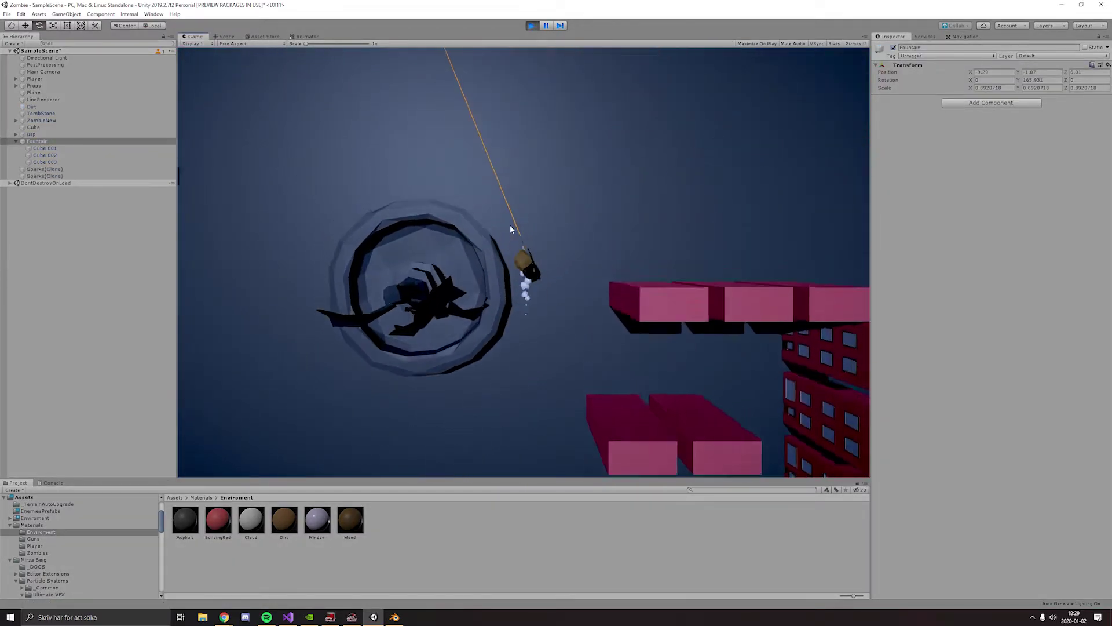
Stop play mode and create a new material in the Enviroment materials folder
{"action": "left_click", "coordinate": [531, 25]}
{"action": "right_click", "coordinate": [421, 538]}
{"action": "left_click", "coordinate": [589, 374]}
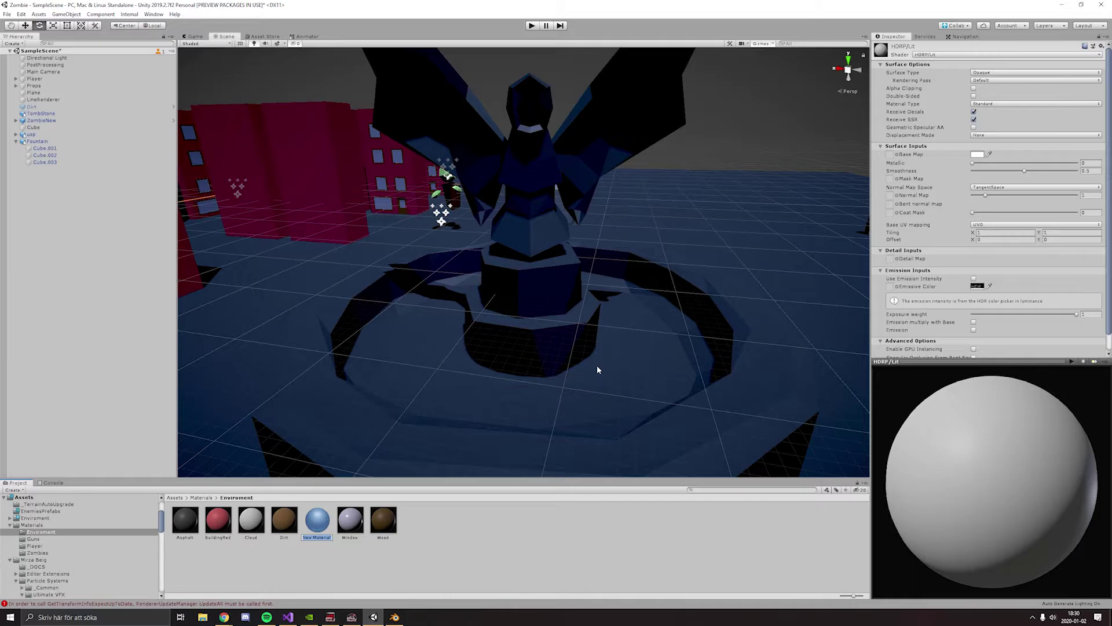
Name the material GreenMetal, assign it to the angel, and make it pale green with Metallic 0.792
{"action": "type", "text": "nMetal"}
{"action": "key", "text": "Return"}
{"action": "mouse_move", "coordinate": [317, 520]}
{"action": "left_mouse_down"}
{"action": "mouse_move", "coordinate": [527, 174]}
{"action": "mouse_move", "coordinate": [527, 319]}
{"action": "left_mouse_up"}
{"action": "left_click", "coordinate": [978, 154]}
{"action": "left_click_drag", "start_coordinate": [59, 44], "coordinate": [69, 64]}
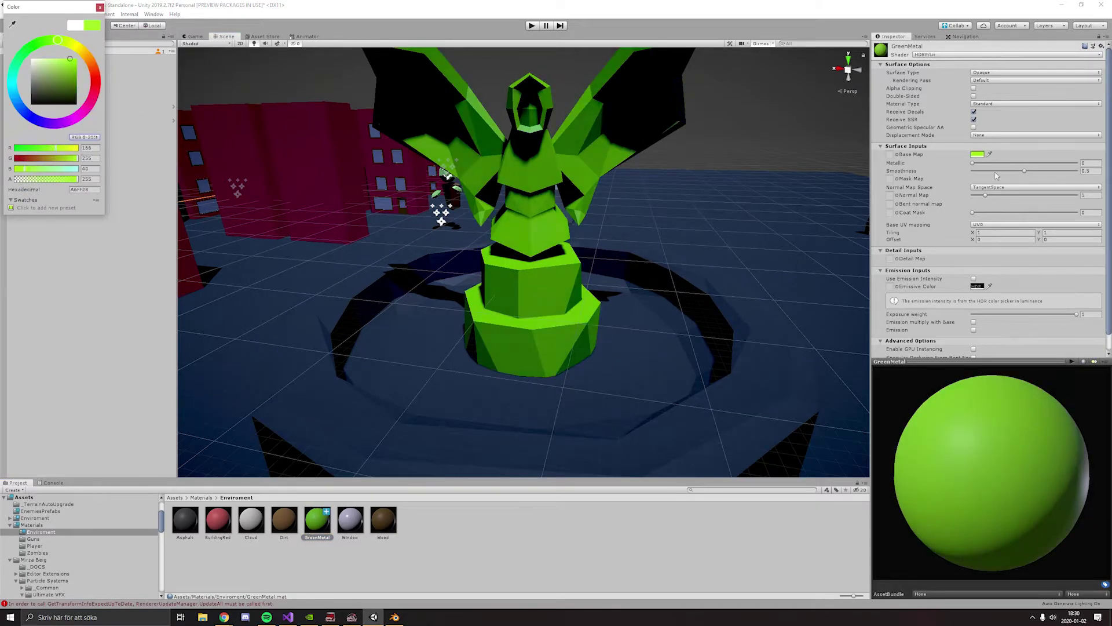
{"action": "left_click", "coordinate": [100, 7]}
{"action": "left_click_drag", "start_coordinate": [973, 163], "coordinate": [1054, 163]}
{"action": "mouse_move", "coordinate": [620, 218]}
{"action": "left_mouse_down", "text": "alt"}
{"action": "mouse_move", "coordinate": [1021, 171]}
{"action": "mouse_move", "coordinate": [1061, 176]}
{"action": "mouse_move", "coordinate": [1040, 171]}
{"action": "left_mouse_up", "text": "alt"}
{"action": "left_click", "coordinate": [978, 154]}
{"action": "left_click_drag", "start_coordinate": [40, 93], "coordinate": [45, 69]}
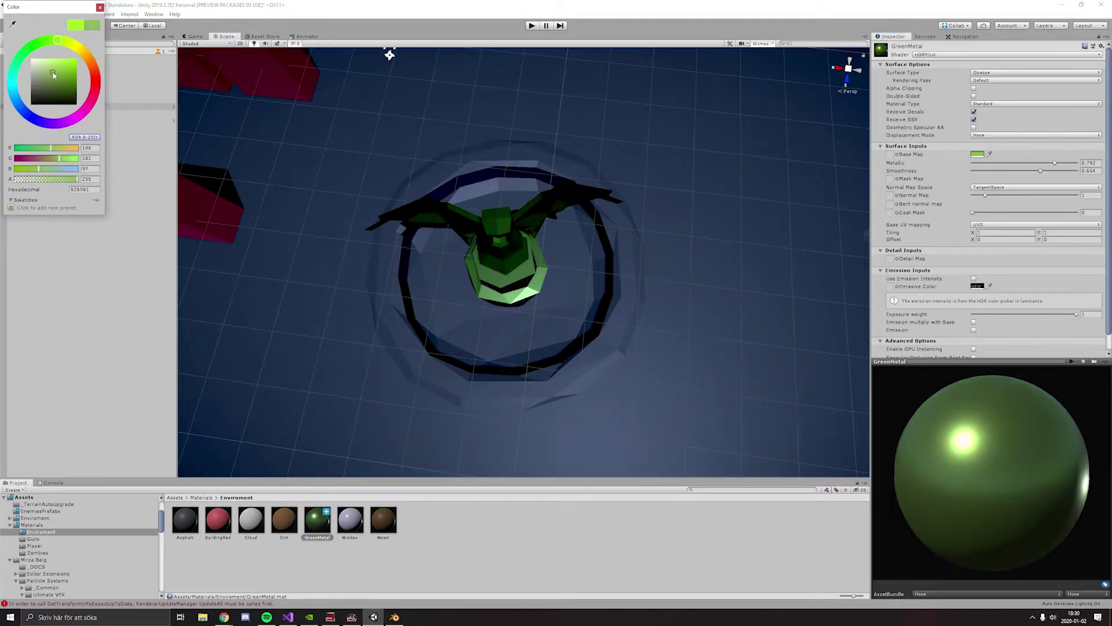
{"action": "left_click_drag", "start_coordinate": [429, 198], "coordinate": [358, 269], "text": "alt"}
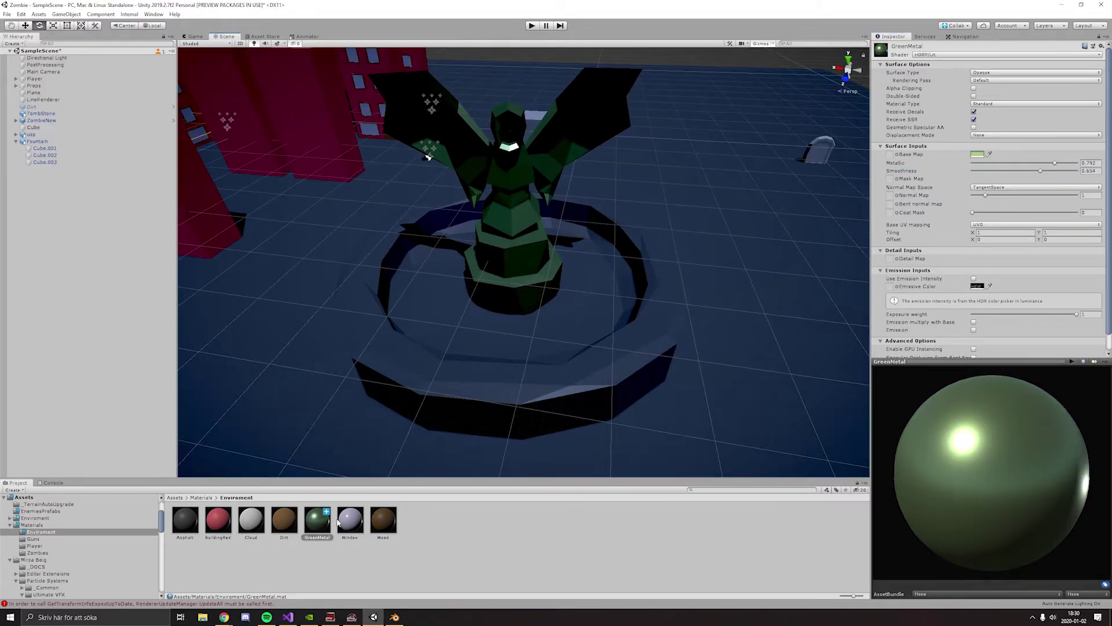
Create a grey Stone material, assign it to the fountain basin, and adjust its smoothness
{"action": "right_click", "coordinate": [442, 517]}
{"action": "left_click", "coordinate": [591, 375]}
{"action": "type", "text": "Stone"}
{"action": "key", "text": "Return"}
{"action": "left_click_drag", "start_coordinate": [350, 520], "coordinate": [607, 378]}
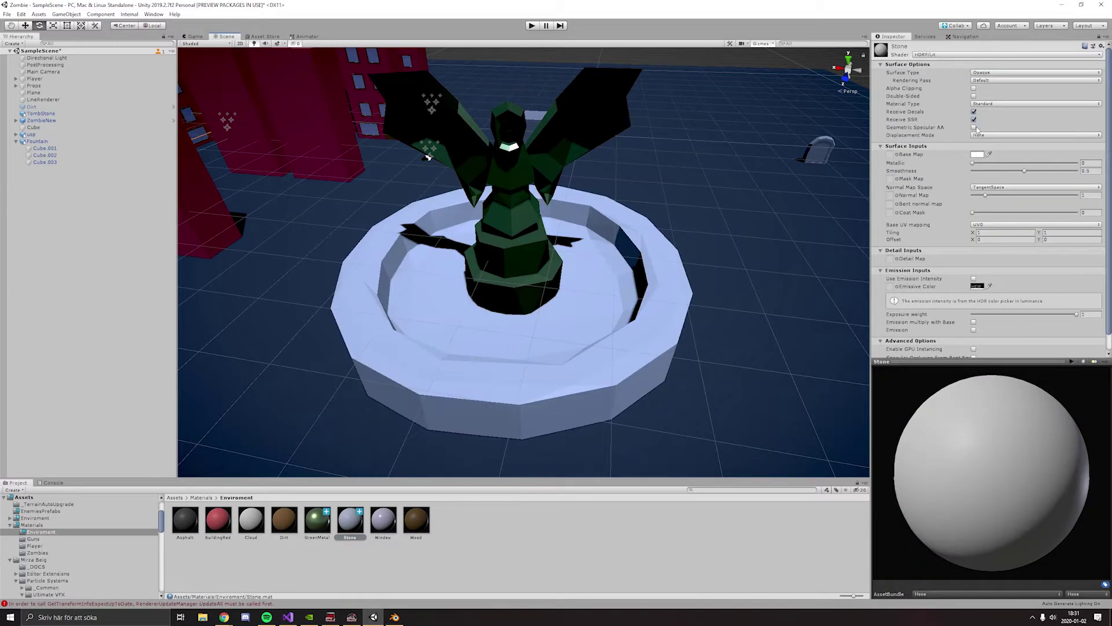
{"action": "left_click", "coordinate": [978, 154]}
{"action": "mouse_move", "coordinate": [35, 84]}
{"action": "left_mouse_down"}
{"action": "mouse_move", "coordinate": [10, 93]}
{"action": "mouse_move", "coordinate": [9, 73]}
{"action": "left_mouse_up"}
{"action": "left_click", "coordinate": [521, 260]}
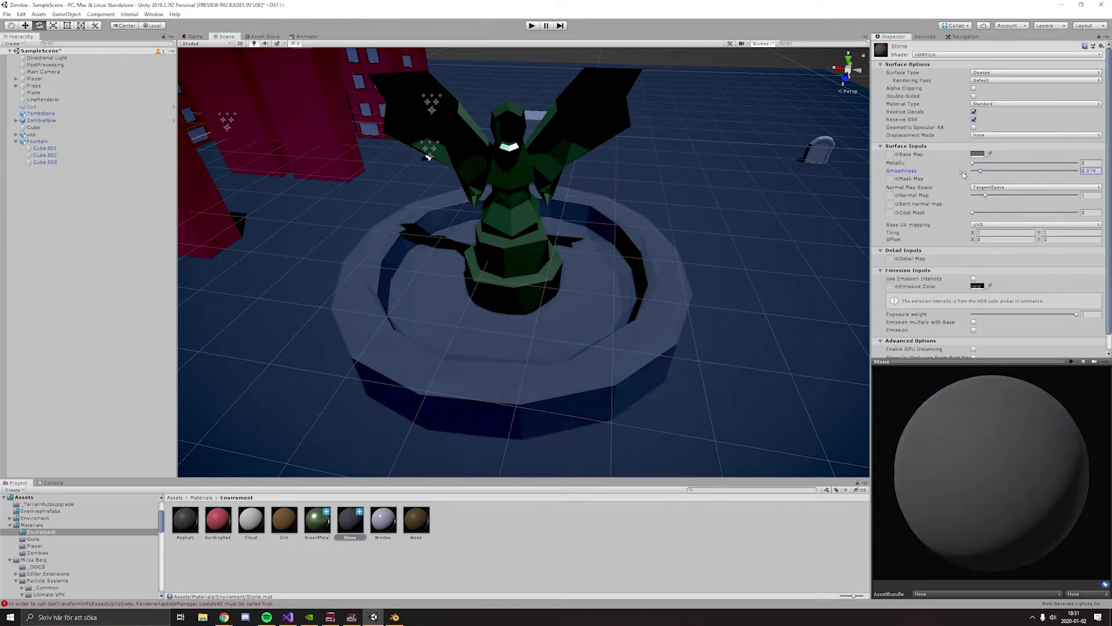
{"action": "mouse_move", "coordinate": [521, 261]}
{"action": "left_mouse_down", "text": "alt"}
{"action": "mouse_move", "coordinate": [730, 144]}
{"action": "mouse_move", "coordinate": [510, 69]}
{"action": "left_mouse_up", "text": "alt"}
{"action": "left_click", "coordinate": [493, 347]}
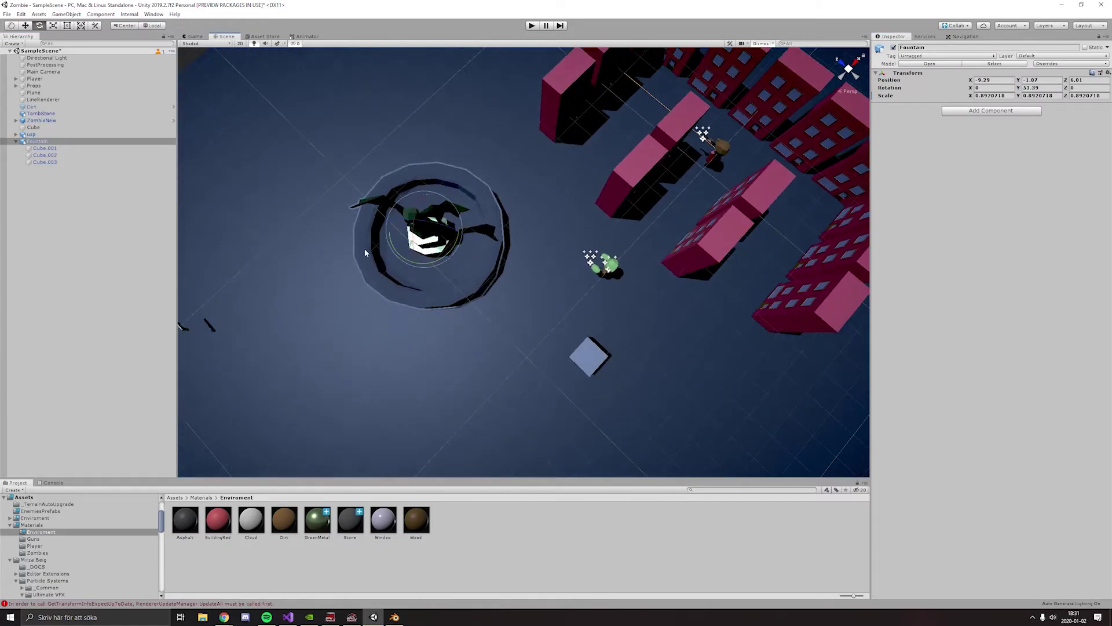
{"action": "left_click", "coordinate": [531, 26]}
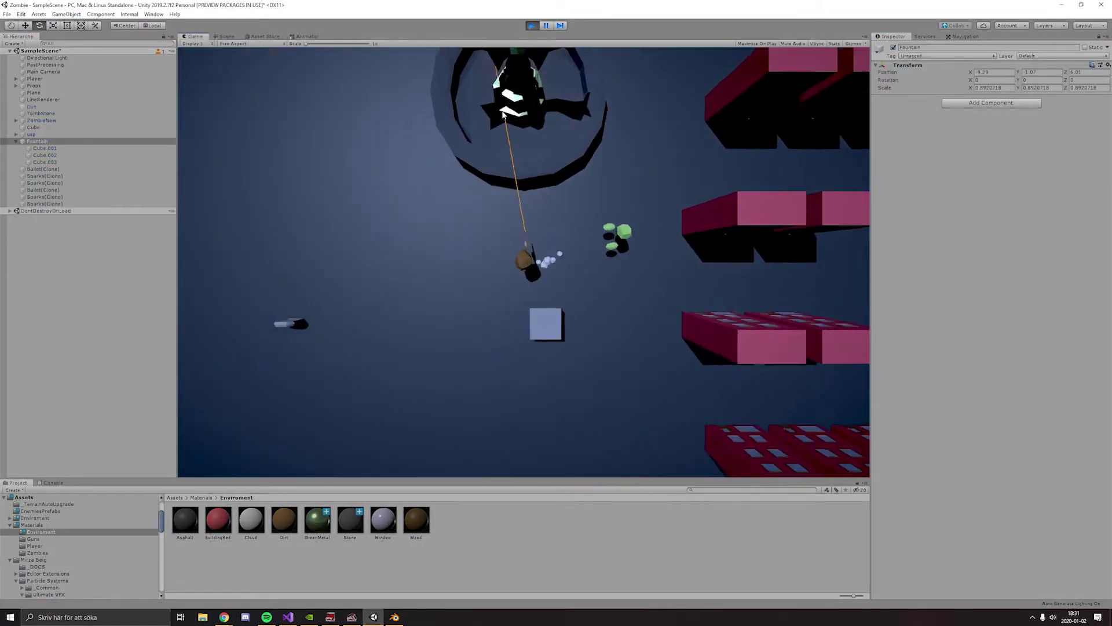
{"action": "left_click", "coordinate": [438, 214]}
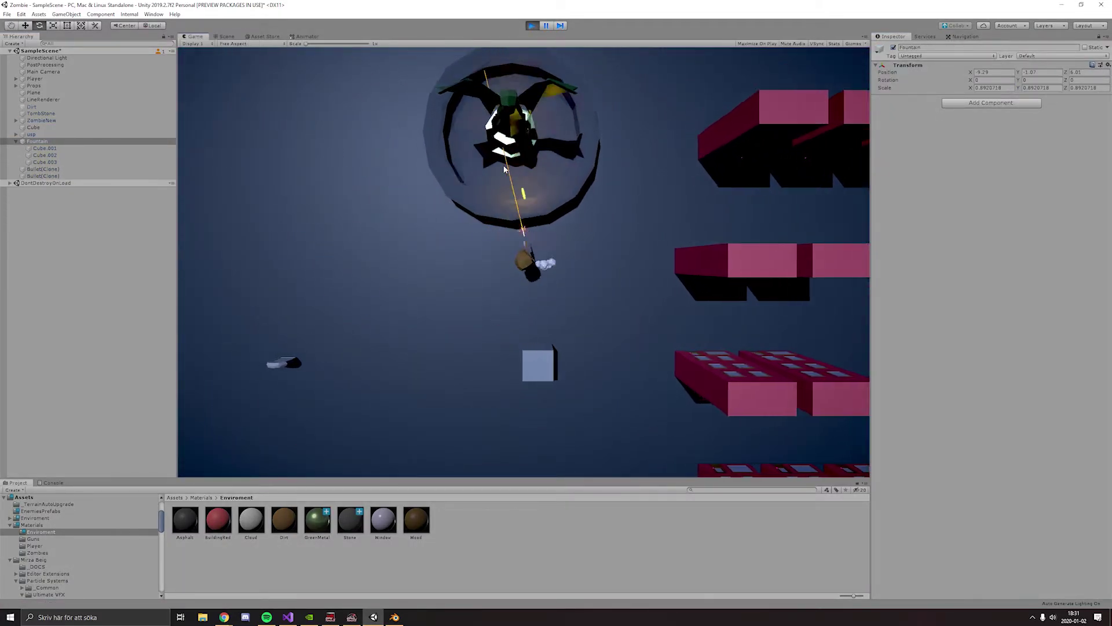
{"action": "key", "text": "d"}
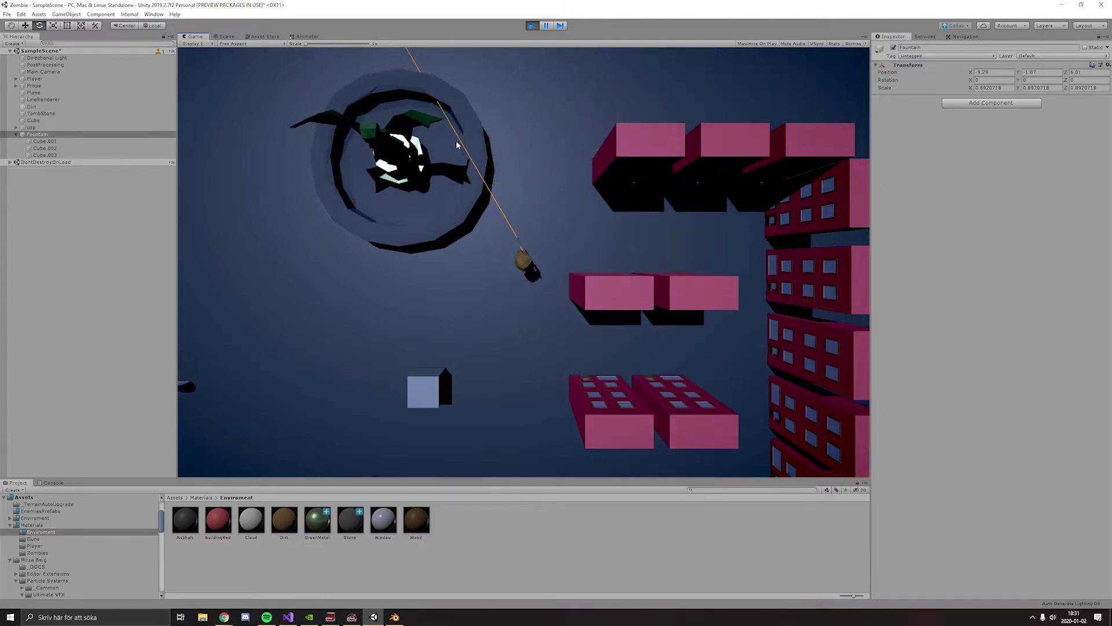
Stop the play test and set the water's Grid Type to Hexagonal LOD
{"action": "left_click", "coordinate": [532, 25]}
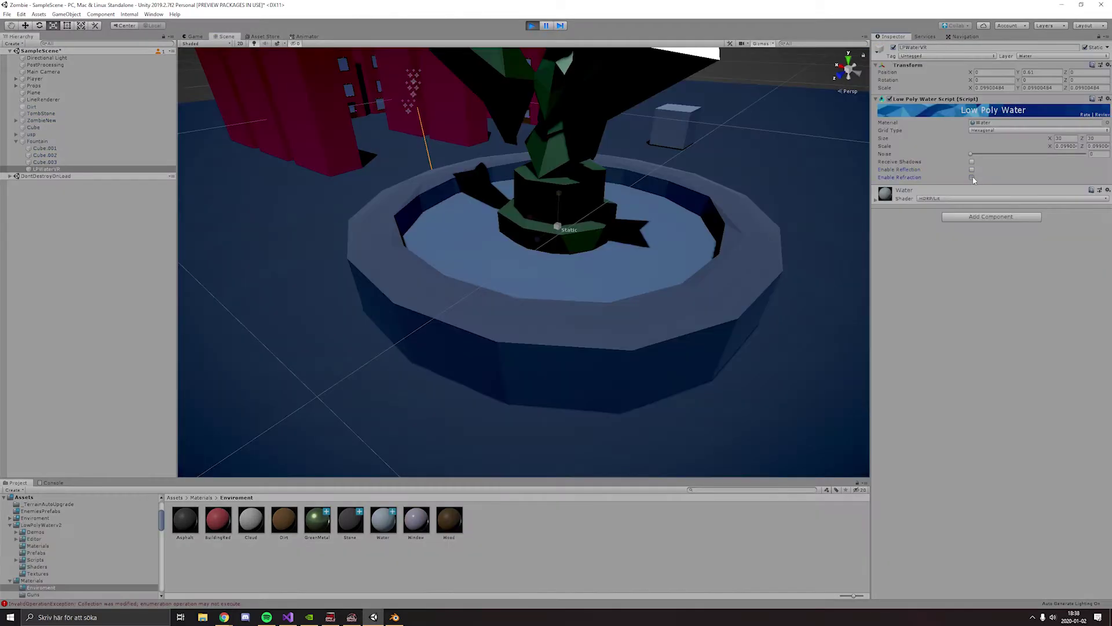
{"action": "left_click", "coordinate": [1011, 131]}
{"action": "left_click", "coordinate": [1012, 159]}
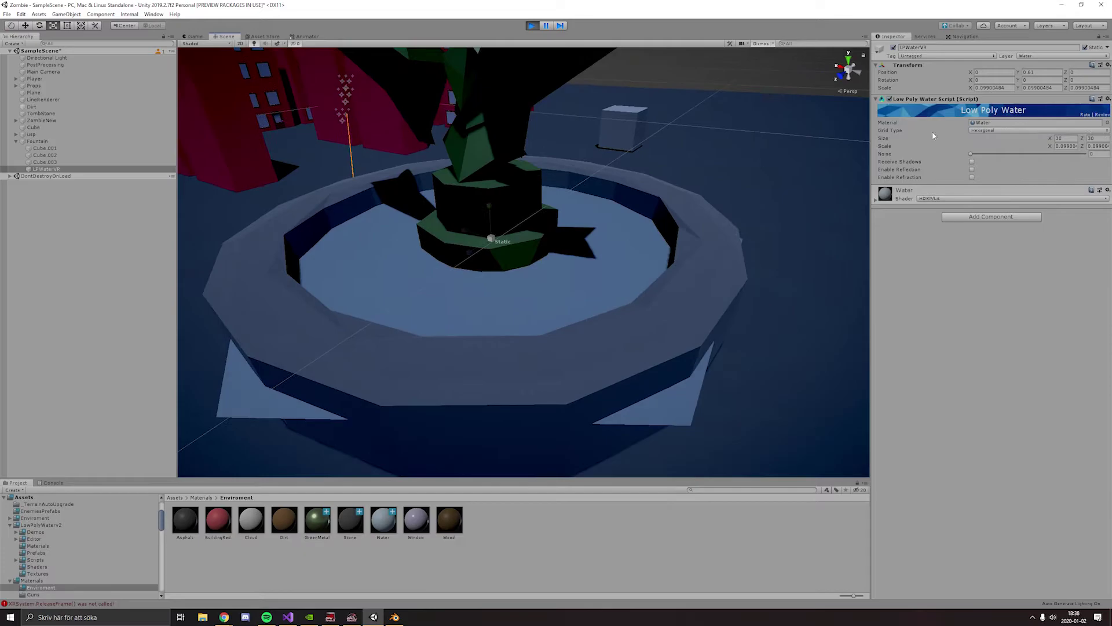
{"action": "left_click", "coordinate": [997, 131]}
{"action": "left_click", "coordinate": [992, 149]}
{"action": "left_click", "coordinate": [1011, 131]}
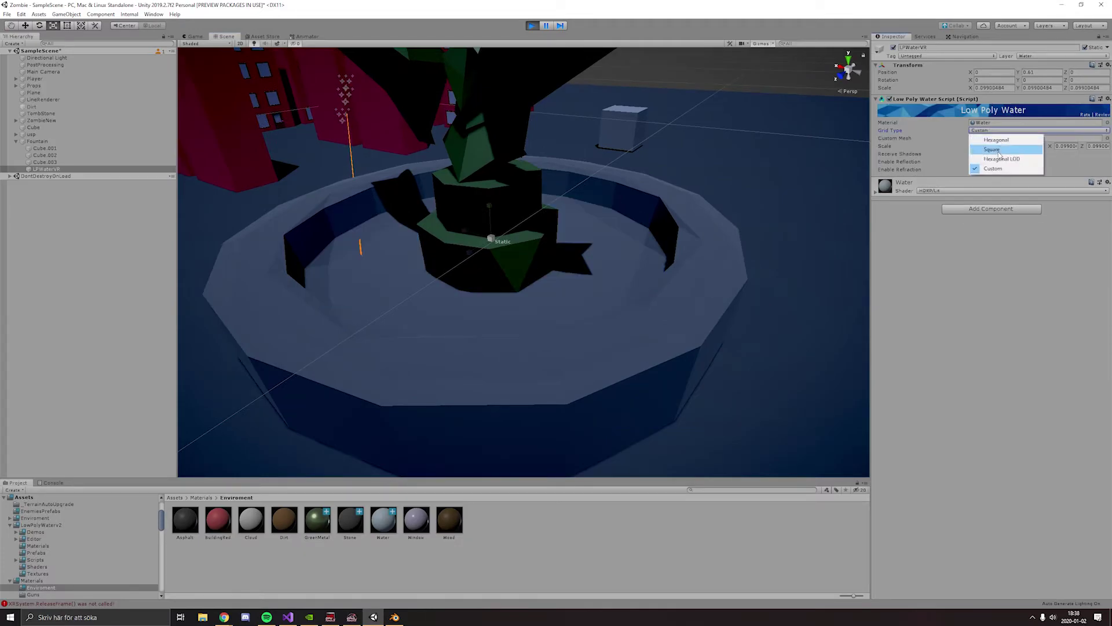
{"action": "left_click", "coordinate": [1003, 159]}
Open the Water material from the Project panel for editing
{"action": "left_click_drag", "start_coordinate": [753, 168], "coordinate": [783, 163], "text": "alt"}
{"action": "scroll", "coordinate": [783, 163], "scroll_direction": "down", "scroll_amount": 5}
{"action": "scroll", "coordinate": [822, 179], "scroll_direction": "up", "scroll_amount": 5}
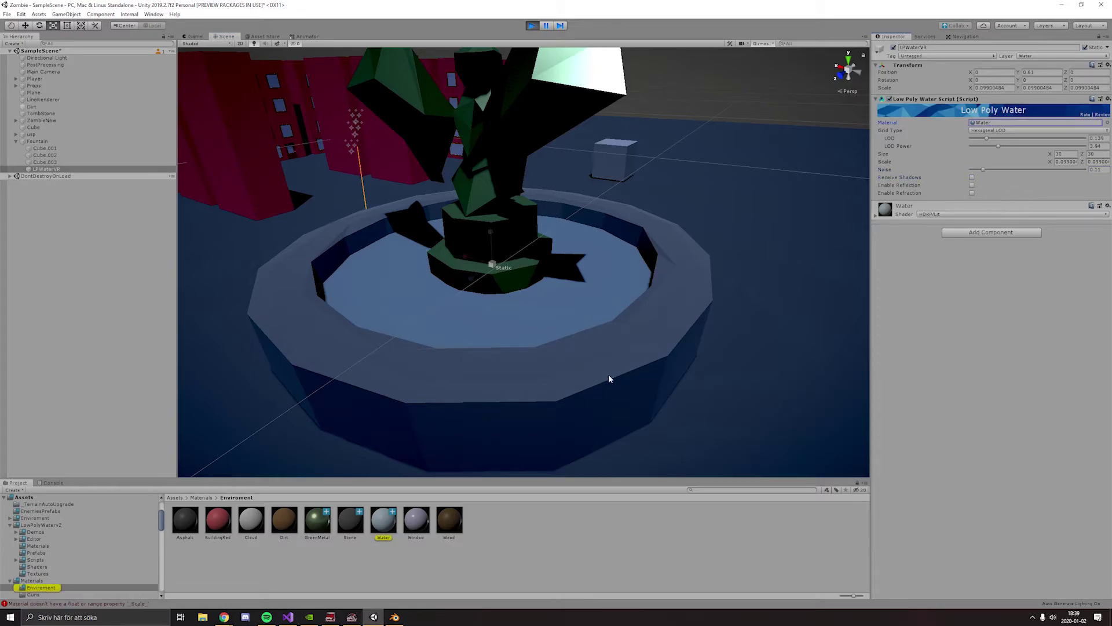
{"action": "double_click", "coordinate": [886, 210]}
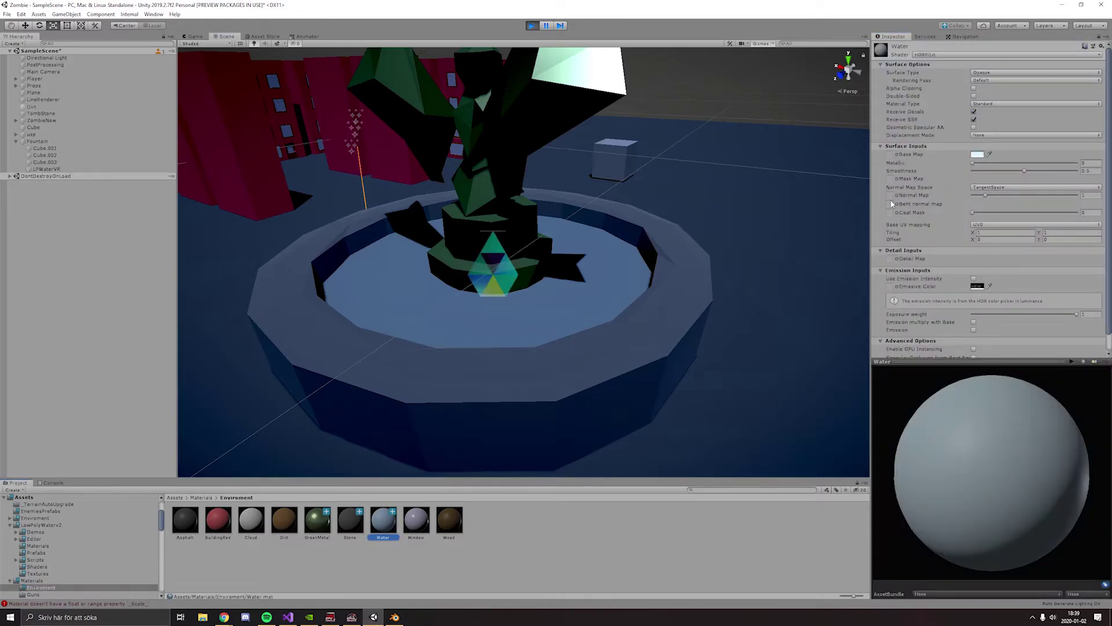
Make the Water material Transparent with a pale blue base colour, then stop play mode
{"action": "left_click", "coordinate": [985, 72]}
{"action": "left_click", "coordinate": [997, 92]}
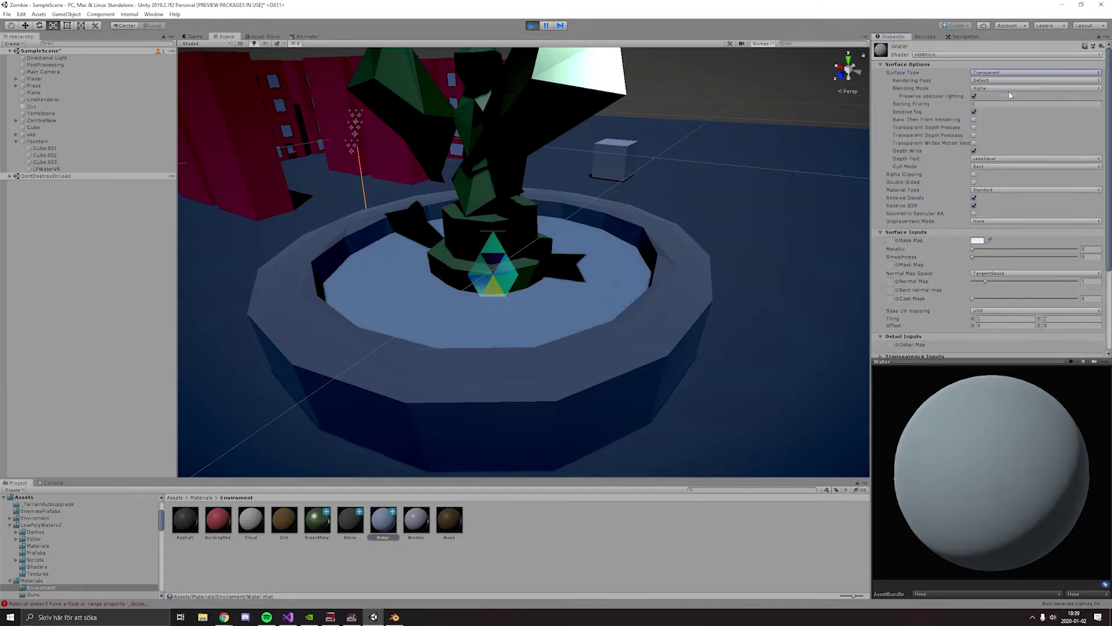
{"action": "left_click", "coordinate": [982, 81]}
{"action": "left_click", "coordinate": [977, 240]}
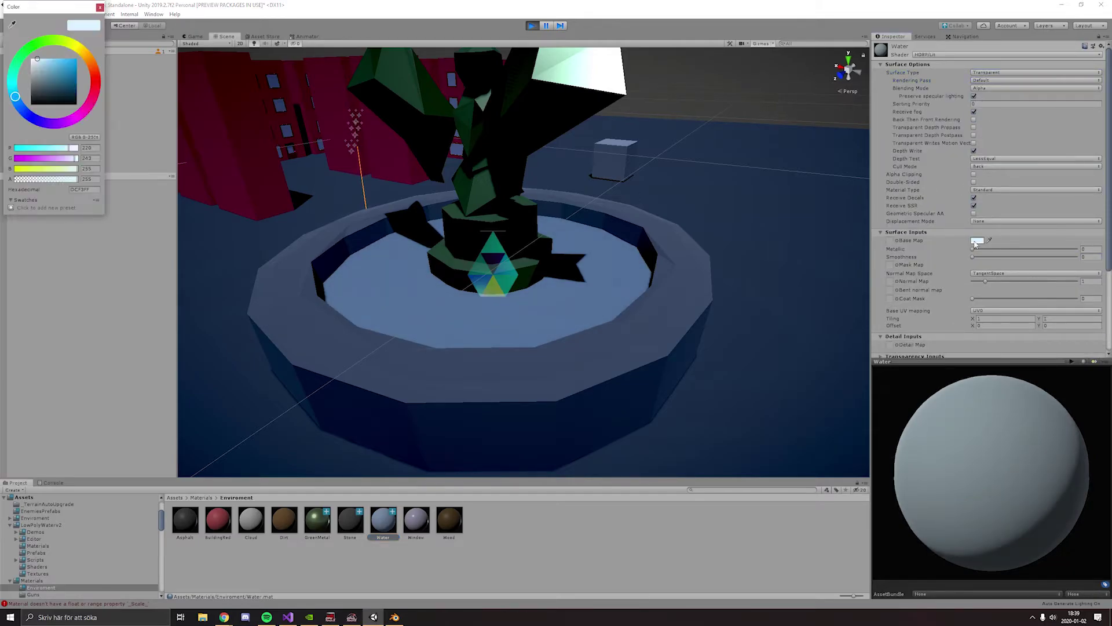
{"action": "left_click_drag", "start_coordinate": [312, 179], "coordinate": [417, 268], "text": "alt"}
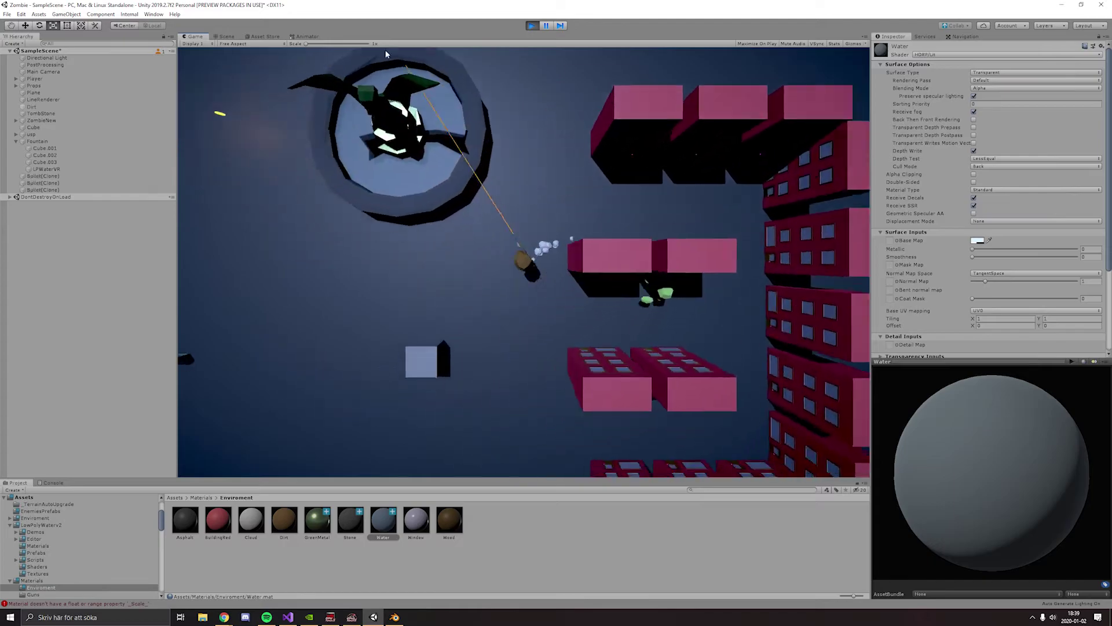
{"action": "left_click", "coordinate": [532, 26]}
{"action": "left_click_drag", "start_coordinate": [43, 71], "coordinate": [43, 90]}
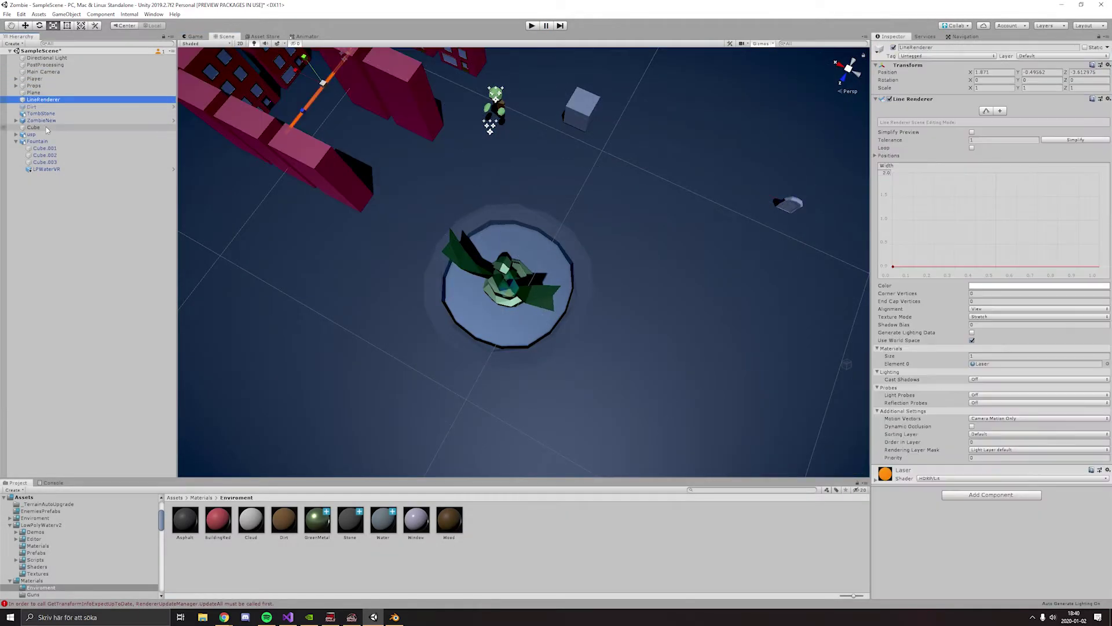
Delete the low-poly water object and the LowPolyWaterv2 asset folder, then switch to Blender
{"action": "left_click", "coordinate": [46, 169]}
{"action": "key", "text": "Delete"}
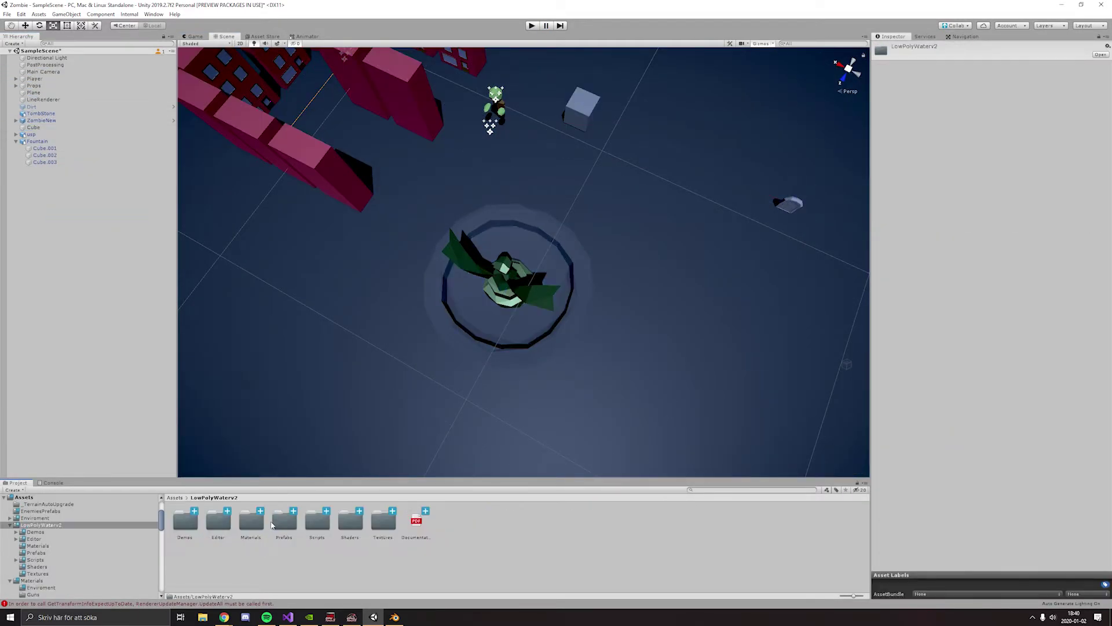
{"action": "right_click", "coordinate": [285, 520]}
{"action": "left_click", "coordinate": [313, 345]}
{"action": "left_click", "coordinate": [581, 326]}
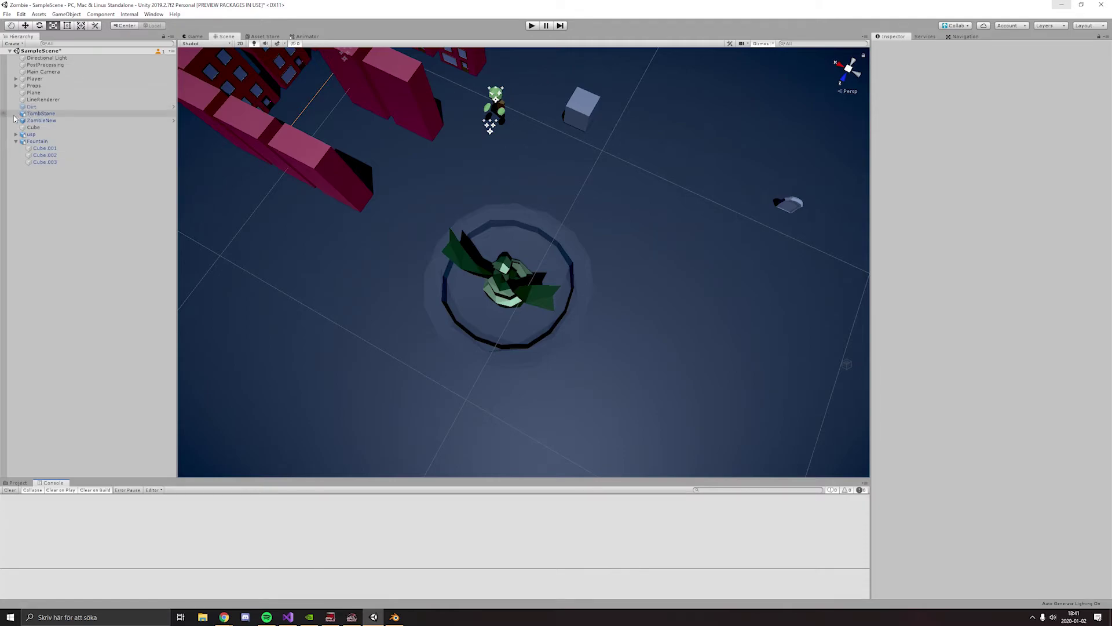
{"action": "key", "text": "alt+Tab"}
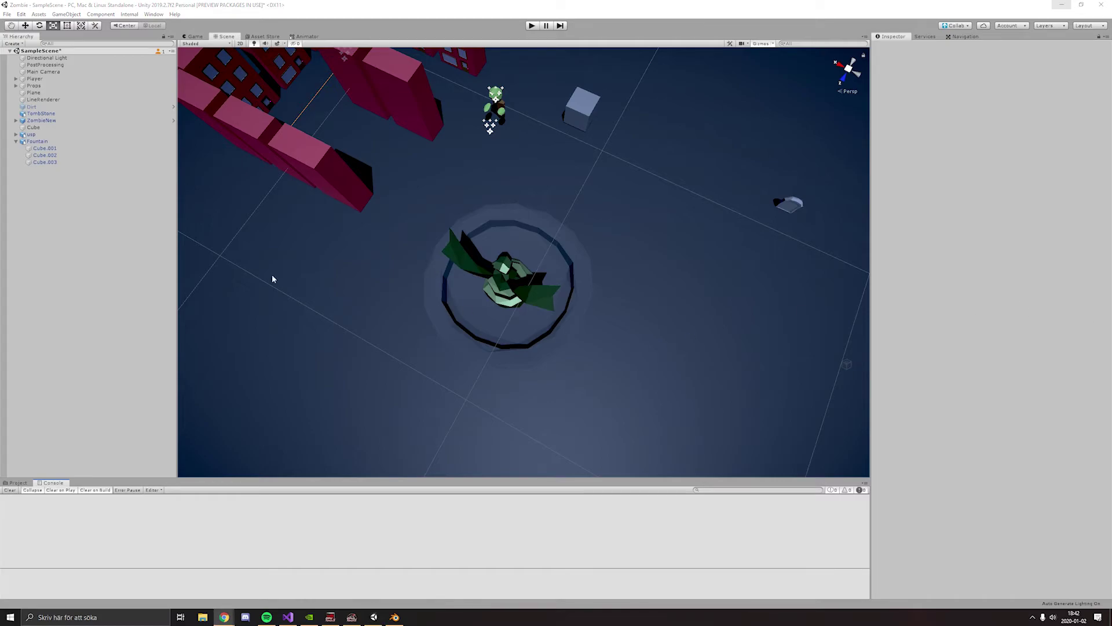
{"action": "right_click", "coordinate": [39, 215]}
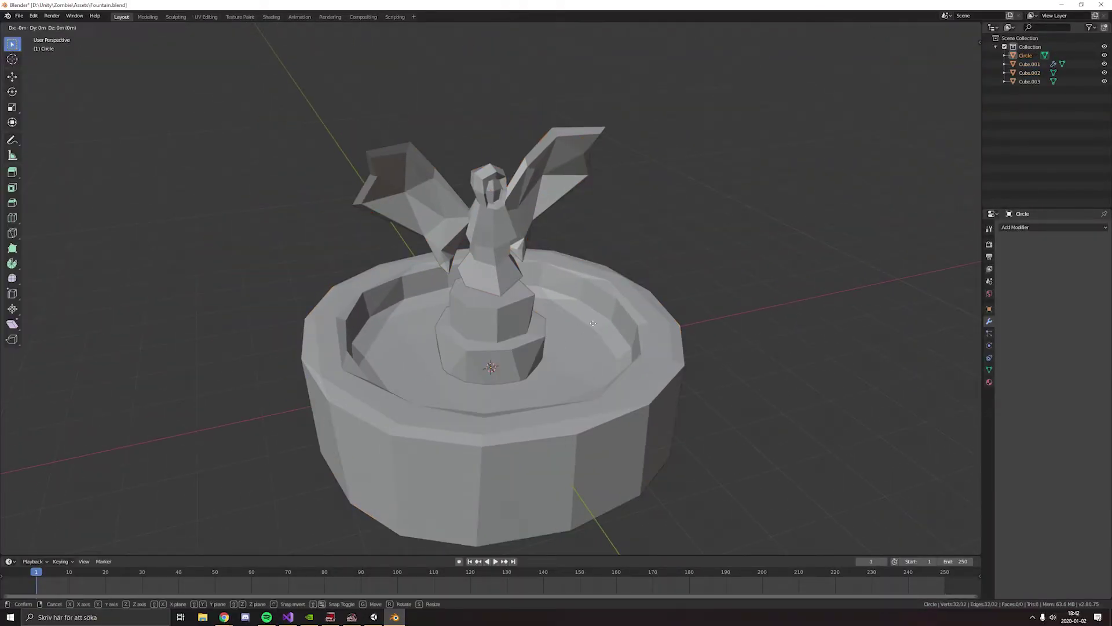
Return to Object Mode and give the Circle a Decimate modifier with a lower ratio
{"action": "left_click", "coordinate": [592, 323]}
{"action": "key", "text": "Tab"}
{"action": "middle_click_drag", "start_coordinate": [586, 323], "coordinate": [603, 347]}
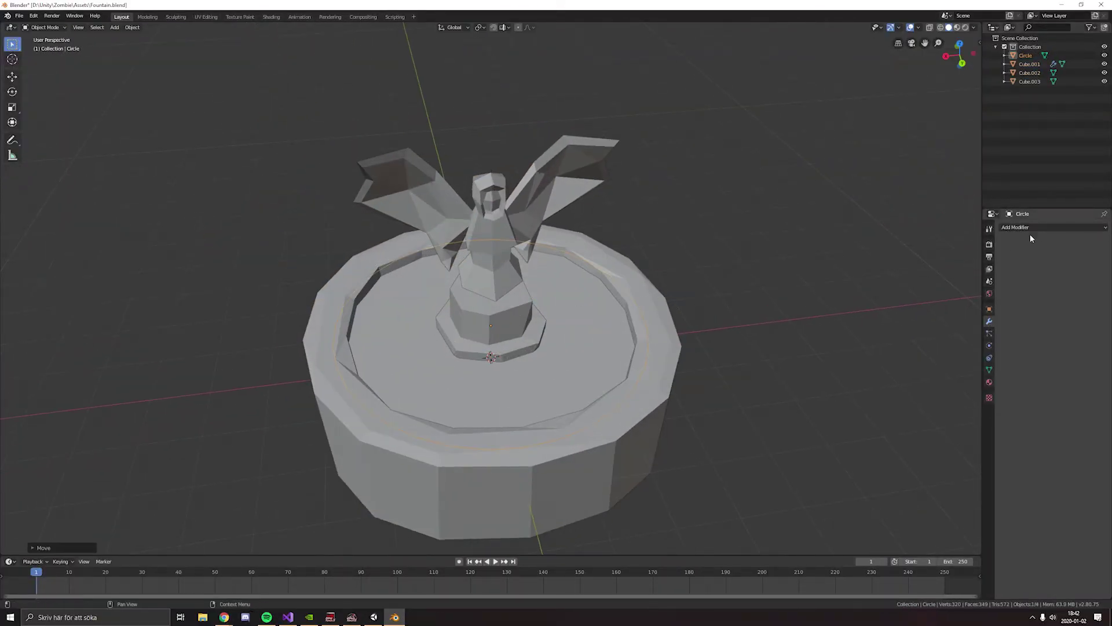
{"action": "left_click", "coordinate": [1031, 227]}
{"action": "middle_click_drag", "start_coordinate": [580, 290], "coordinate": [603, 278]}
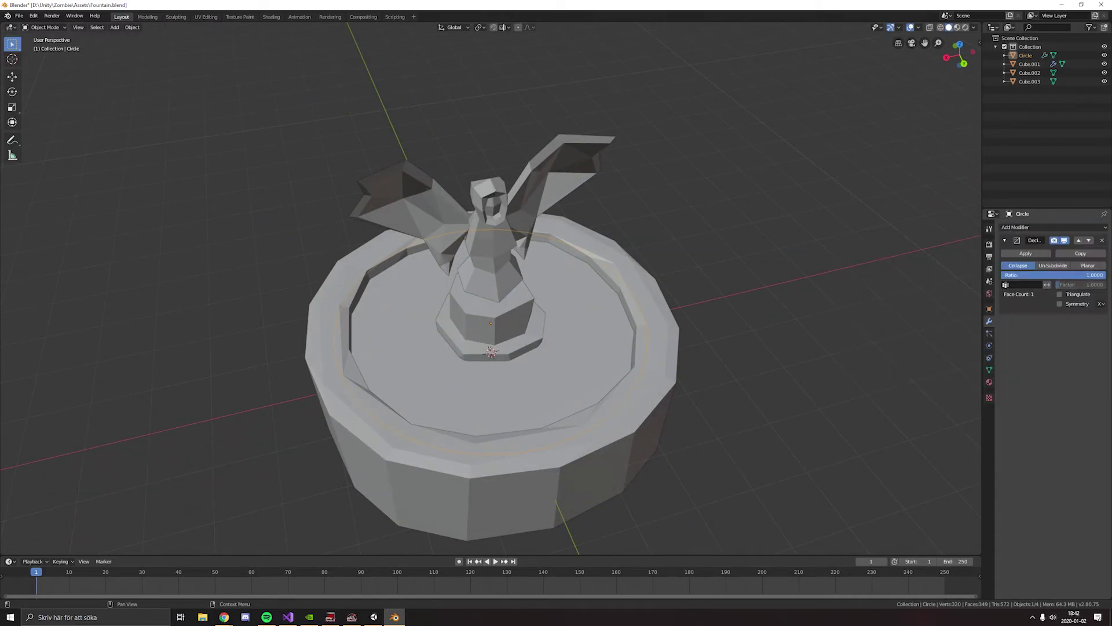
{"action": "left_click_drag", "start_coordinate": [1101, 274], "coordinate": [1082, 275]}
Remove the Decimate modifier and delete the Circle object
{"action": "key", "text": "Tab"}
{"action": "left_click", "coordinate": [1103, 240]}
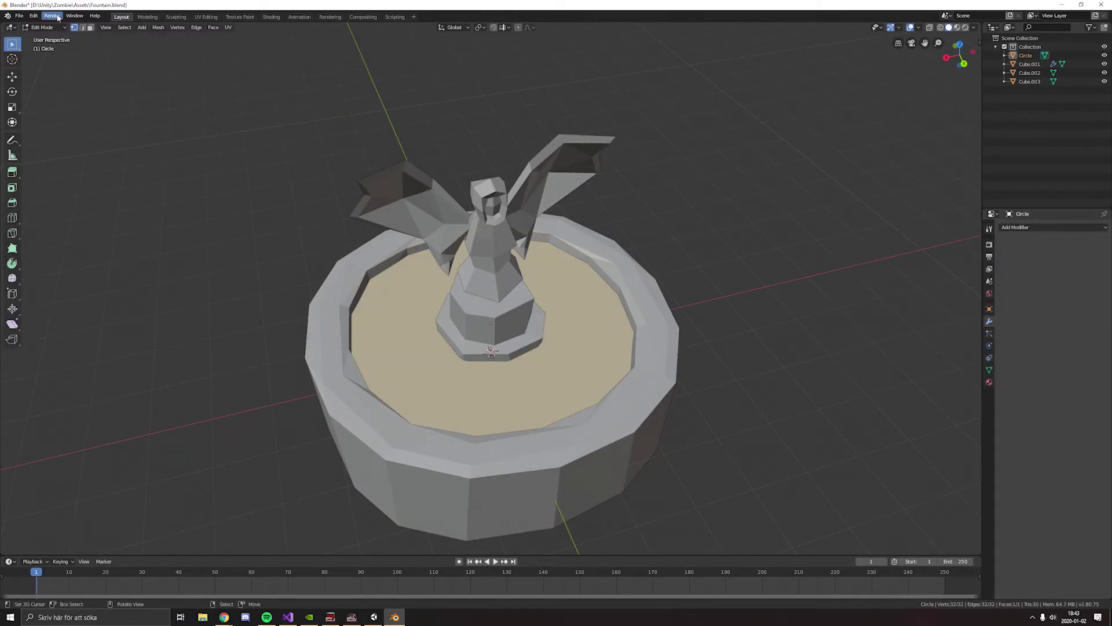
{"action": "key", "text": "shift+z"}
{"action": "left_click", "coordinate": [1043, 227]}
{"action": "key", "text": "Tab"}
{"action": "key", "text": "Delete"}
Add a Plane and scale it up to span the fountain
{"action": "key", "text": "shift+a"}
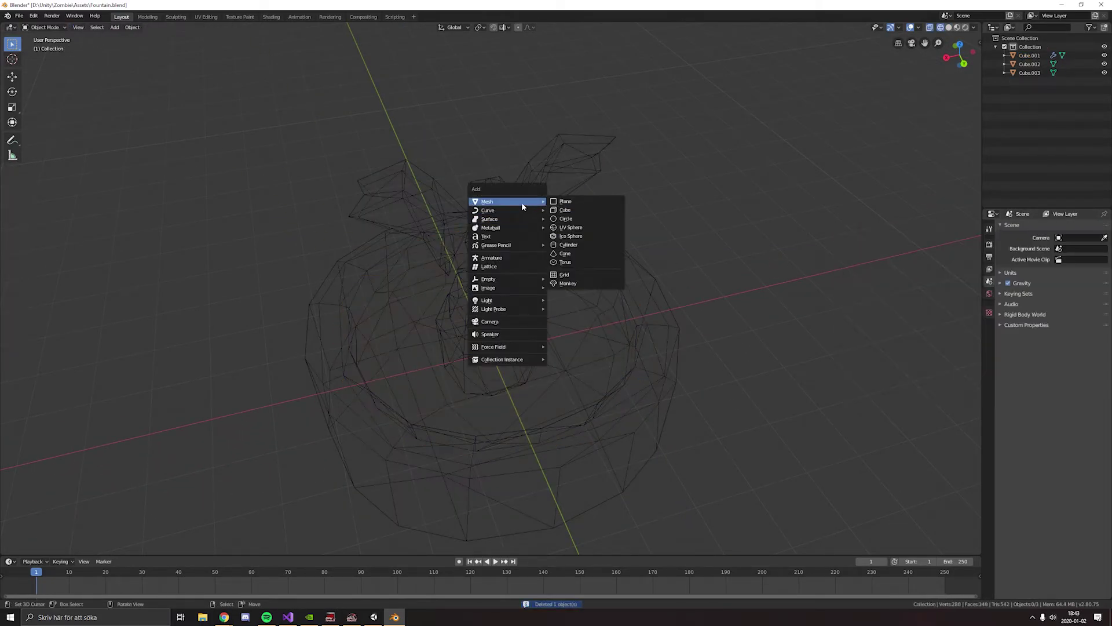
{"action": "left_click", "coordinate": [579, 211]}
{"action": "key", "text": "s"}
{"action": "left_click", "coordinate": [196, 190]}
{"action": "key", "text": "shift+z"}
Give the plane a Subdivision Surface modifier and raise it along Z into the basin
{"action": "left_click", "coordinate": [1054, 227]}
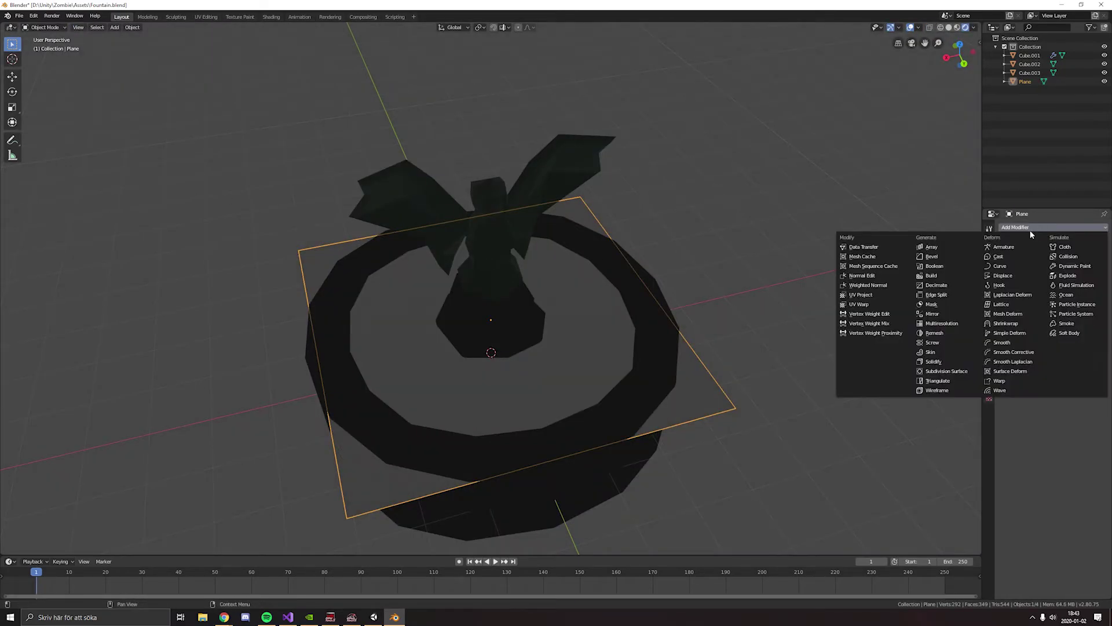
{"action": "left_click", "coordinate": [945, 372]}
{"action": "middle_click_drag", "start_coordinate": [638, 324], "coordinate": [614, 273]}
{"action": "key", "text": "g"}
{"action": "key", "text": "z"}
{"action": "left_click", "coordinate": [648, 226]}
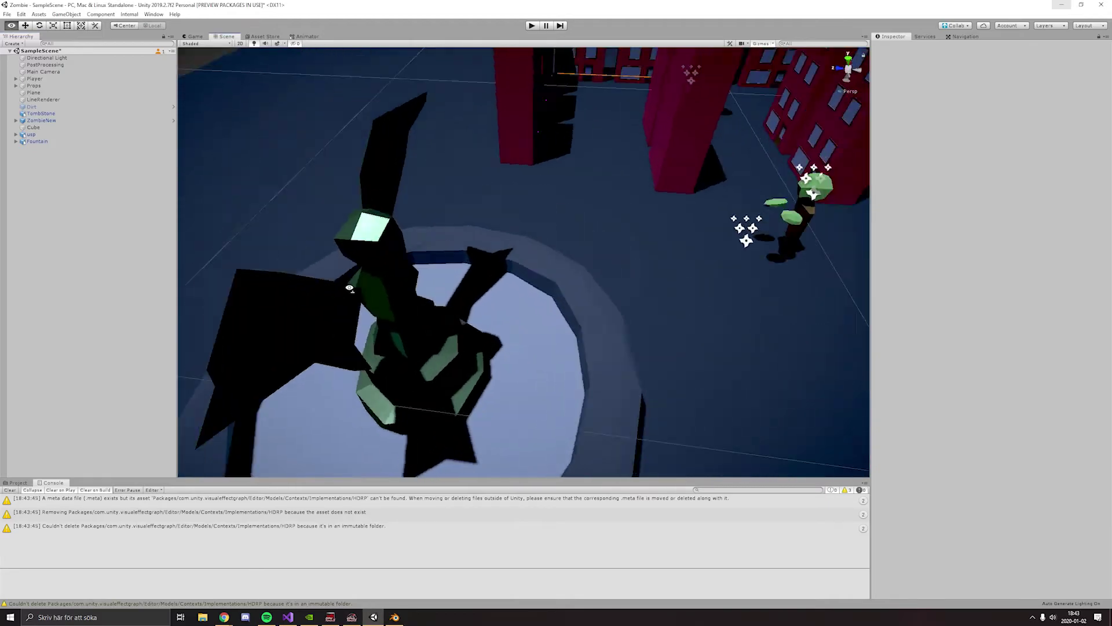
Browse to Assets/Materials, inspect the Window material, and open the Enviroment folder
{"action": "left_click_drag", "start_coordinate": [507, 241], "coordinate": [263, 228], "text": "alt"}
{"action": "left_click", "coordinate": [18, 482]}
{"action": "double_click", "coordinate": [274, 522]}
{"action": "double_click", "coordinate": [185, 519]}
{"action": "left_click", "coordinate": [416, 520]}
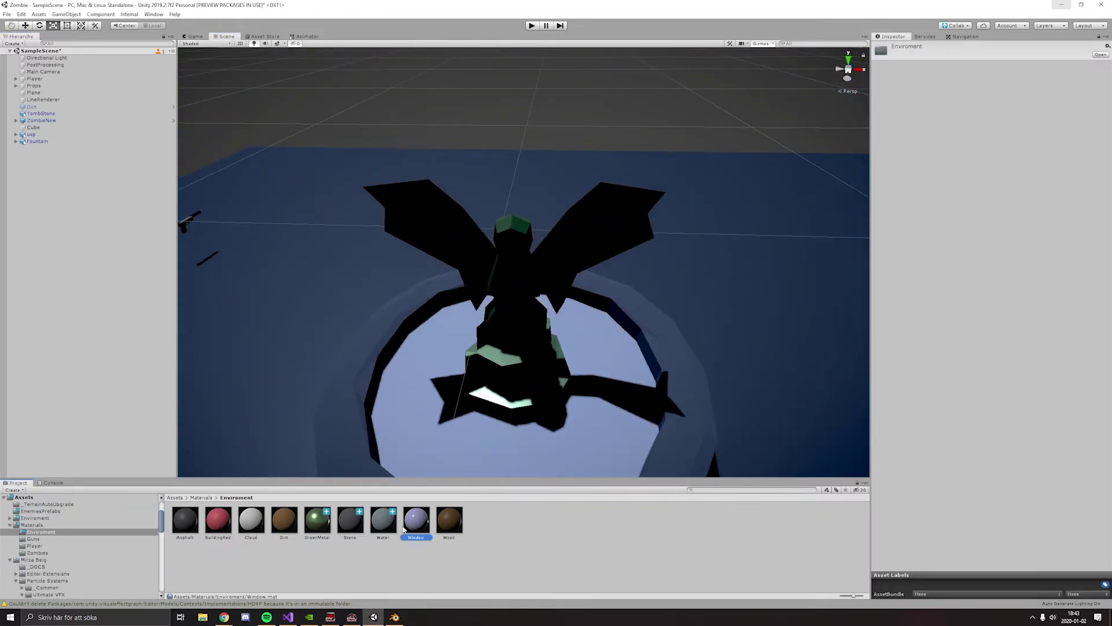
Check the Game view, then orbit the Scene view down to ground level beside the fountain
{"action": "left_click_drag", "start_coordinate": [405, 348], "coordinate": [360, 163], "text": "alt"}
{"action": "left_click", "coordinate": [194, 36]}
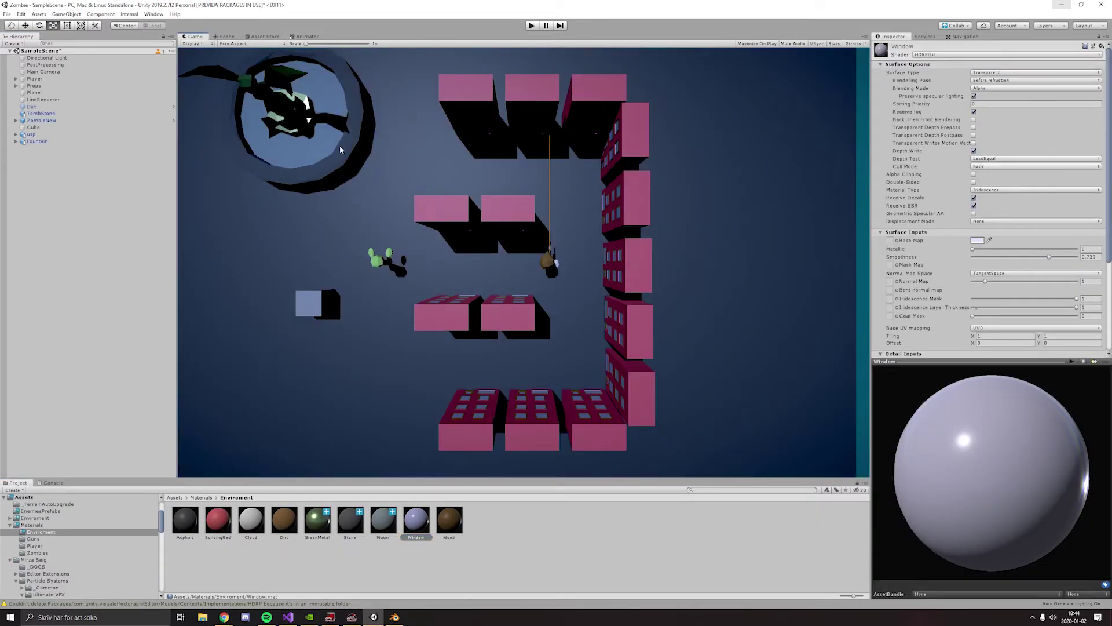
{"action": "left_click", "coordinate": [225, 36]}
{"action": "left_click_drag", "start_coordinate": [371, 209], "coordinate": [453, 205], "text": "alt"}
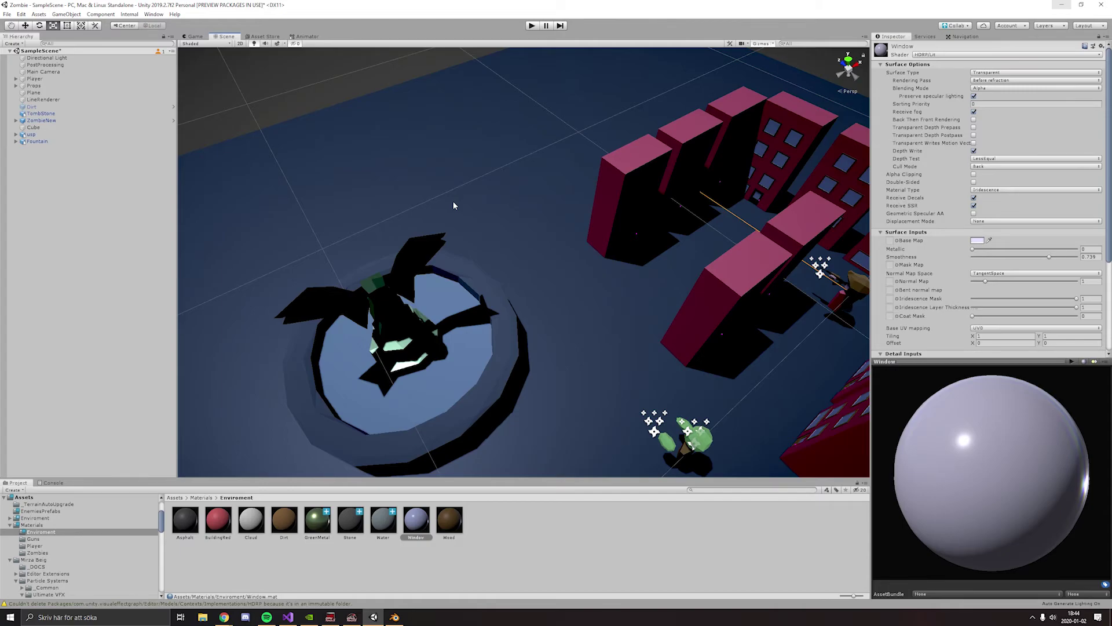
{"action": "mouse_move", "coordinate": [453, 205]}
{"action": "right_mouse_down"}
{"action": "mouse_move", "coordinate": [697, 157]}
{"action": "mouse_move", "coordinate": [711, 233]}
{"action": "mouse_move", "coordinate": [512, 273]}
{"action": "right_mouse_up"}
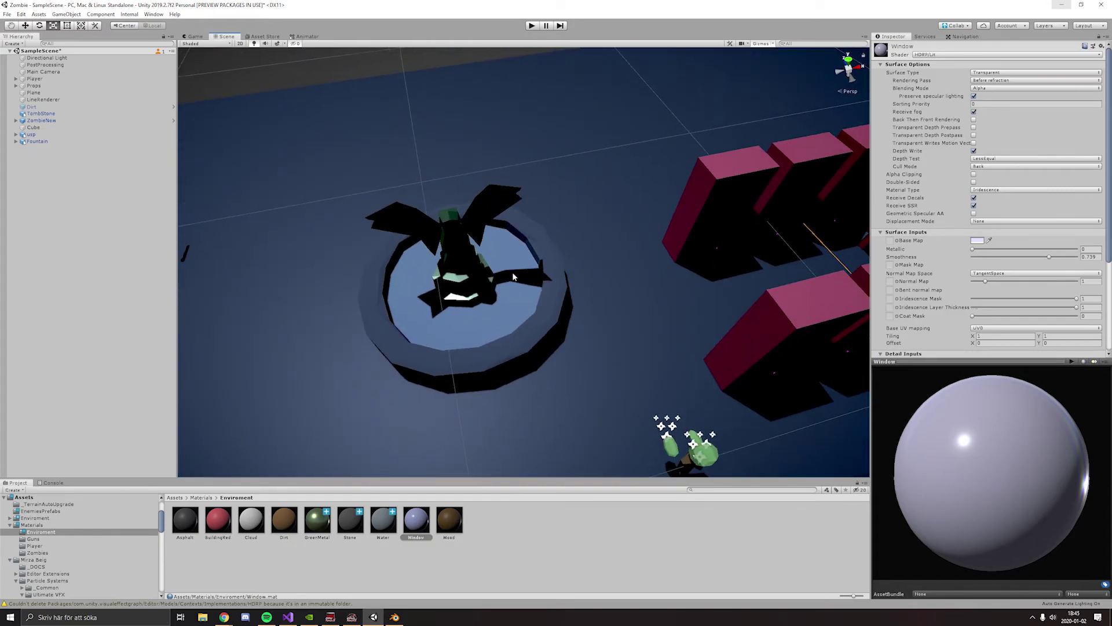
Create an empty object named Water with a Particle System and parent it under Fountain
{"action": "right_click", "coordinate": [90, 248]}
{"action": "left_click", "coordinate": [116, 331]}
{"action": "type", "text": "Water"}
{"action": "key", "text": "Return"}
{"action": "left_click", "coordinate": [991, 102]}
{"action": "type", "text": "obst"}
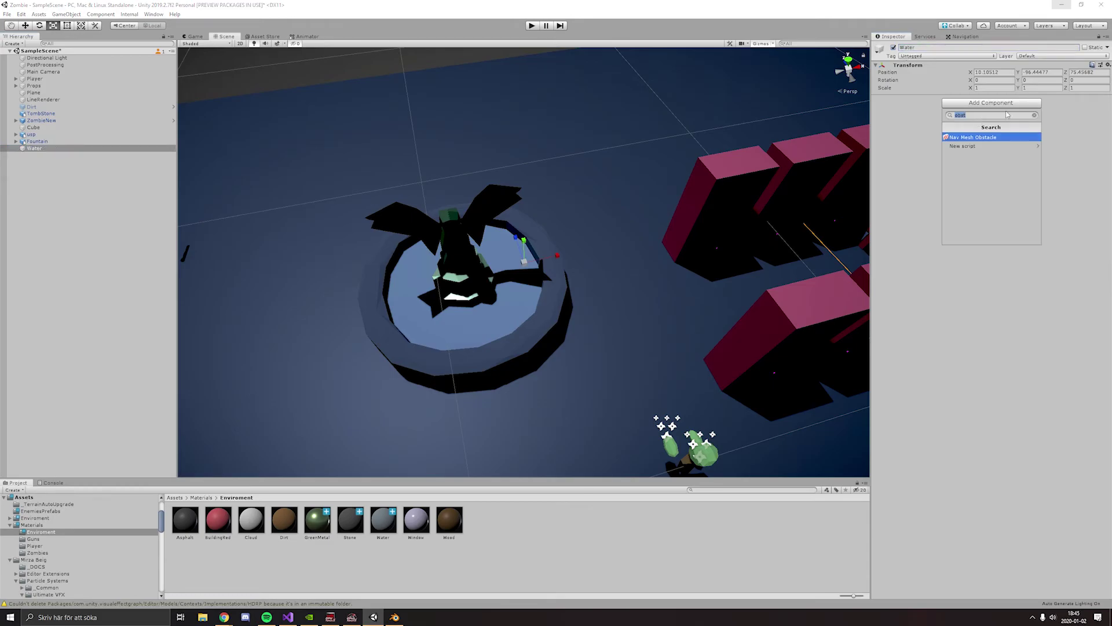
{"action": "type", "text": "particle"}
{"action": "key", "text": "Return"}
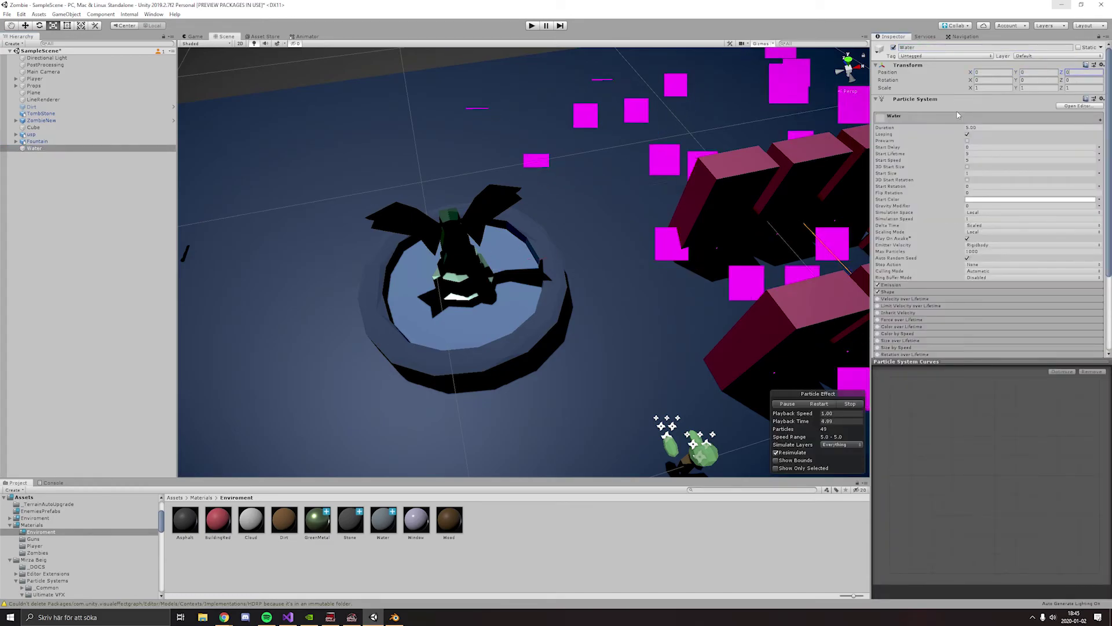
{"action": "left_click_drag", "start_coordinate": [35, 148], "coordinate": [37, 141]}
Give the particles a ring sprite material and enable Texture Sheet Animation
{"action": "key", "text": "w"}
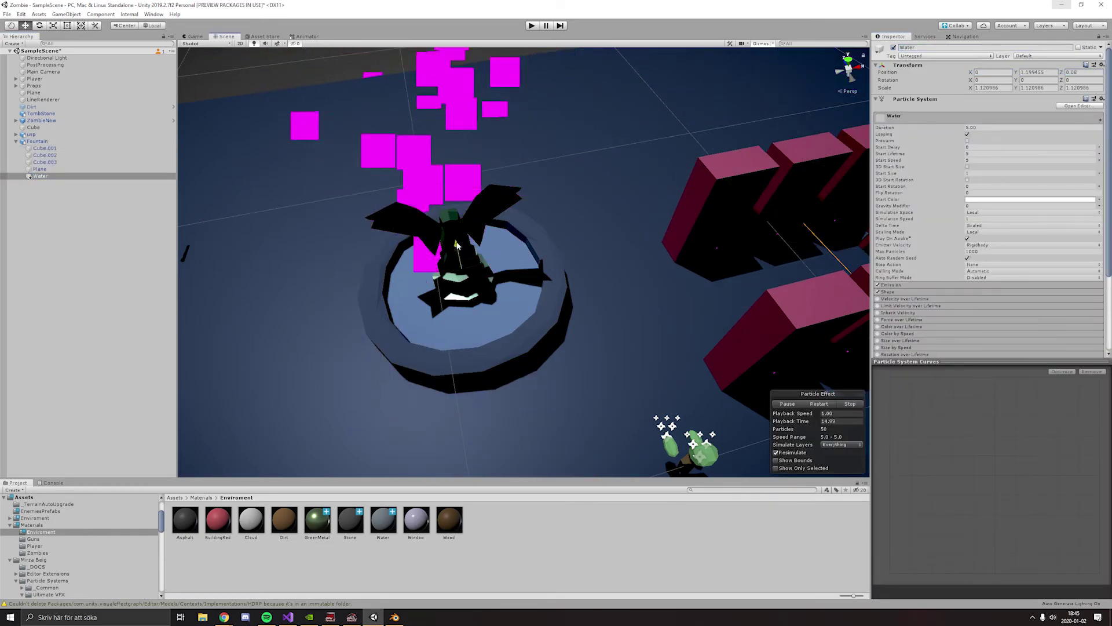
{"action": "scroll", "coordinate": [985, 232], "scroll_direction": "down", "scroll_amount": 5}
{"action": "left_click", "coordinate": [1099, 351]}
{"action": "scroll", "coordinate": [232, 173], "scroll_direction": "down", "scroll_amount": 10}
{"action": "left_click", "coordinate": [370, 58]}
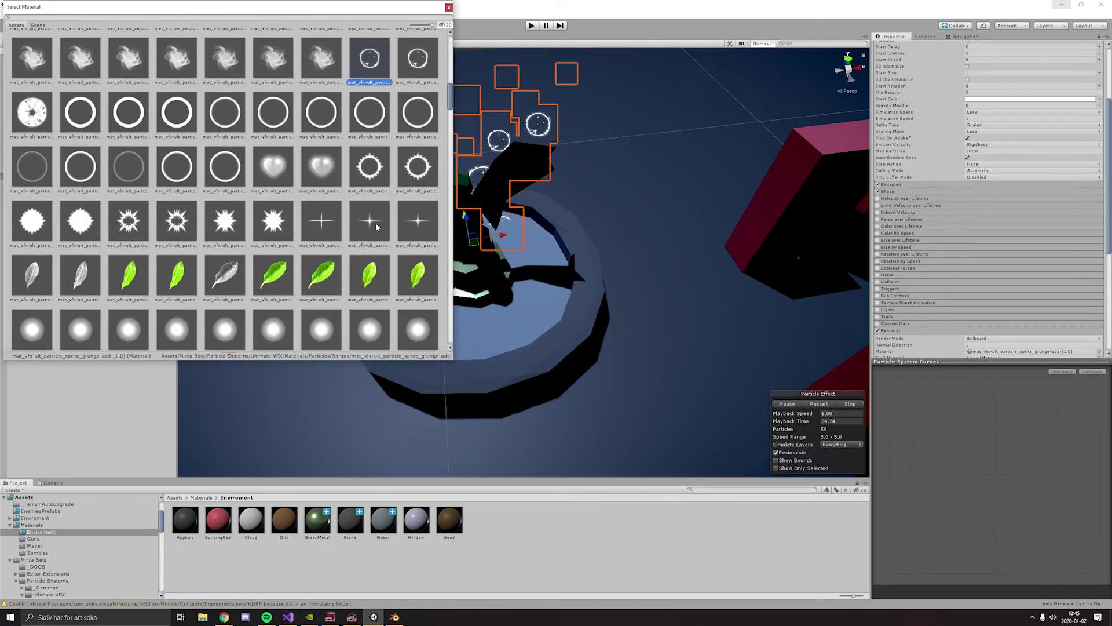
{"action": "scroll", "coordinate": [377, 226], "scroll_direction": "down", "scroll_amount": 3}
{"action": "scroll", "coordinate": [348, 231], "scroll_direction": "down", "scroll_amount": 5}
{"action": "left_click", "coordinate": [323, 244]}
{"action": "scroll", "coordinate": [329, 242], "scroll_direction": "down", "scroll_amount": 2}
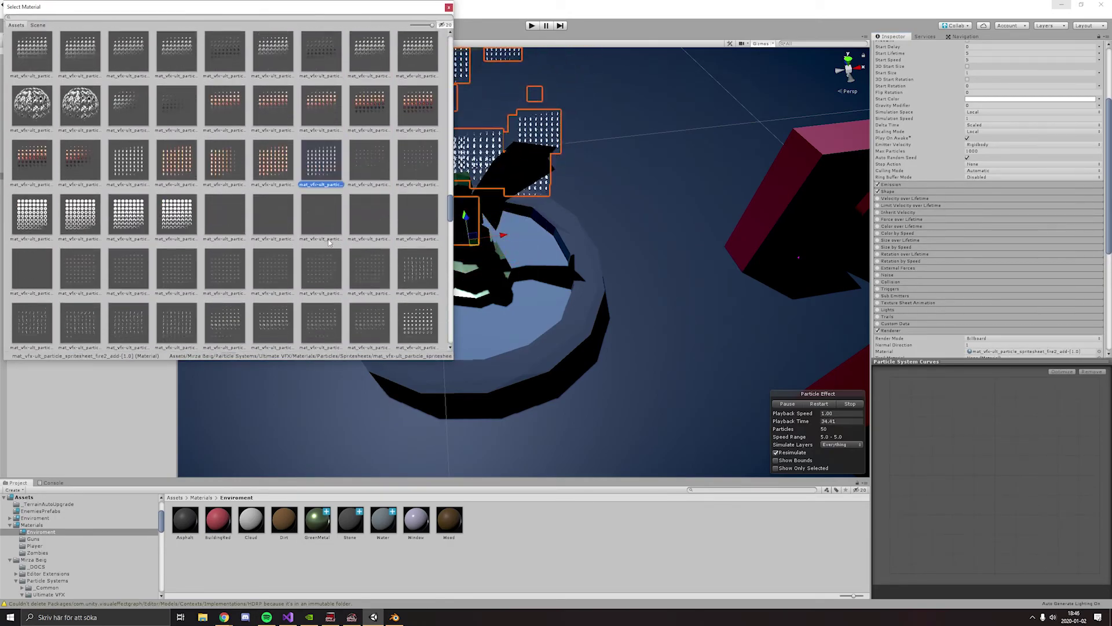
{"action": "scroll", "coordinate": [329, 242], "scroll_direction": "down", "scroll_amount": 2}
{"action": "double_click", "coordinate": [329, 242]}
{"action": "left_click", "coordinate": [878, 302]}
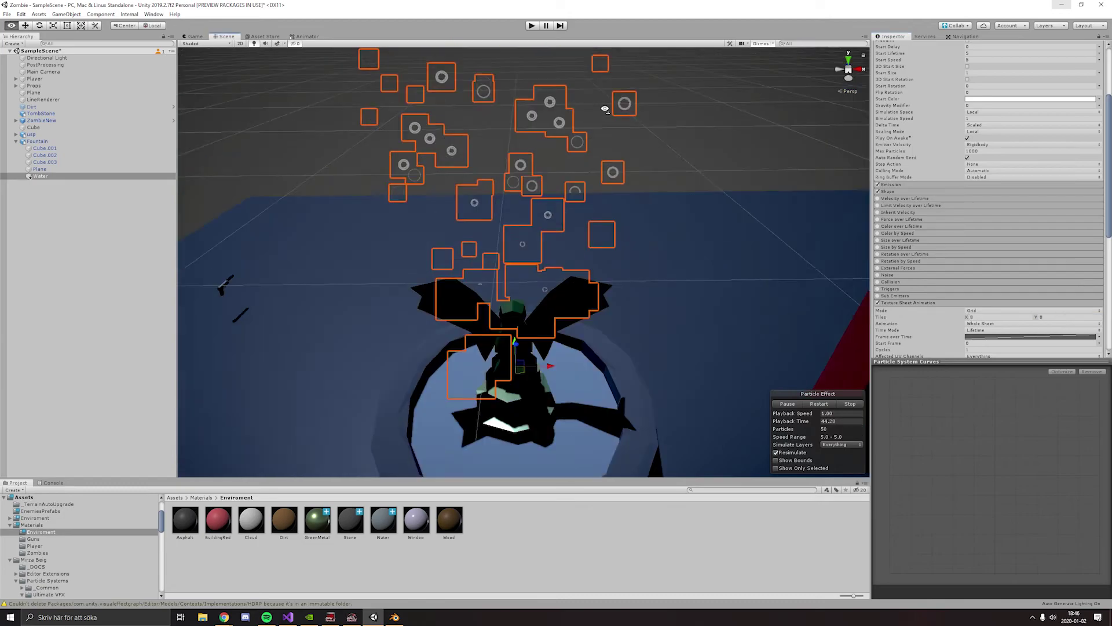
{"action": "scroll", "coordinate": [986, 179], "scroll_direction": "up", "scroll_amount": 10}
Set the particle Start Speed to 0 and the emitter Shape to Circle
{"action": "type", "text": "0f"}
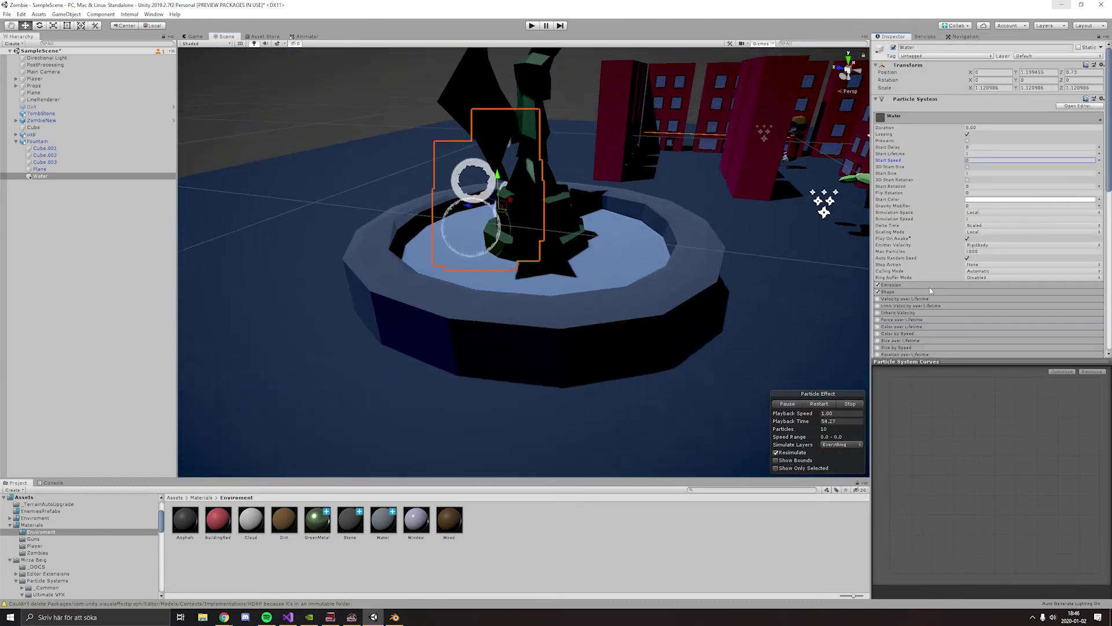
{"action": "left_click", "coordinate": [932, 290]}
{"action": "left_click", "coordinate": [1032, 300]}
{"action": "left_click", "coordinate": [996, 391]}
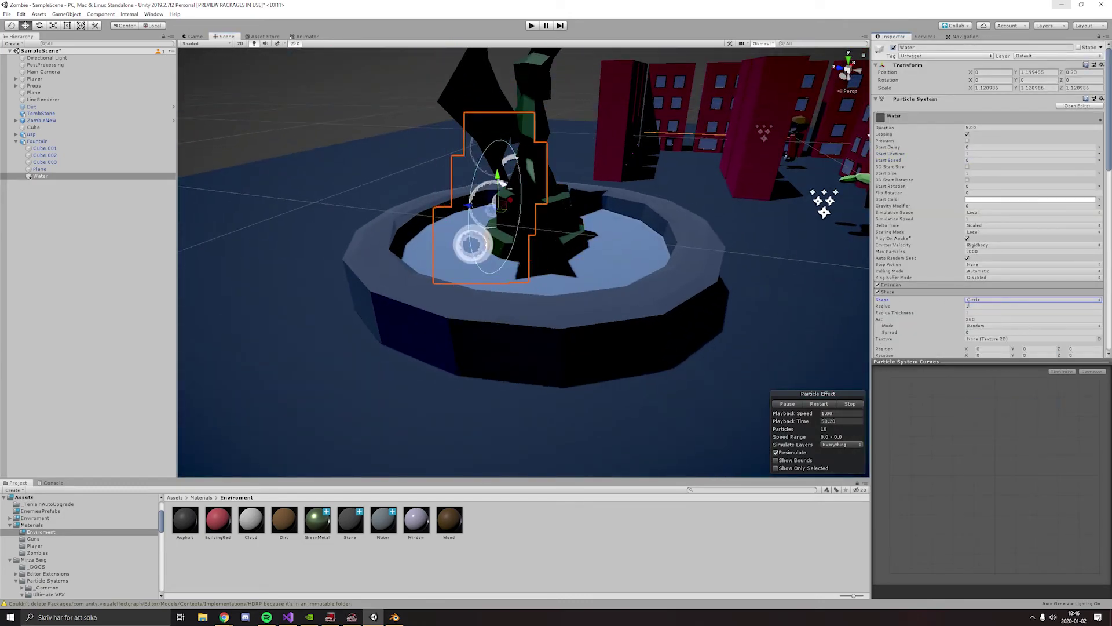
Rotate the circle emitter -90 on X and scale it up across the basin
{"action": "left_click", "coordinate": [992, 79]}
{"action": "type", "text": "90r"}
{"action": "left_click_drag", "start_coordinate": [490, 231], "coordinate": [823, 278]}
{"action": "key", "text": "f"}
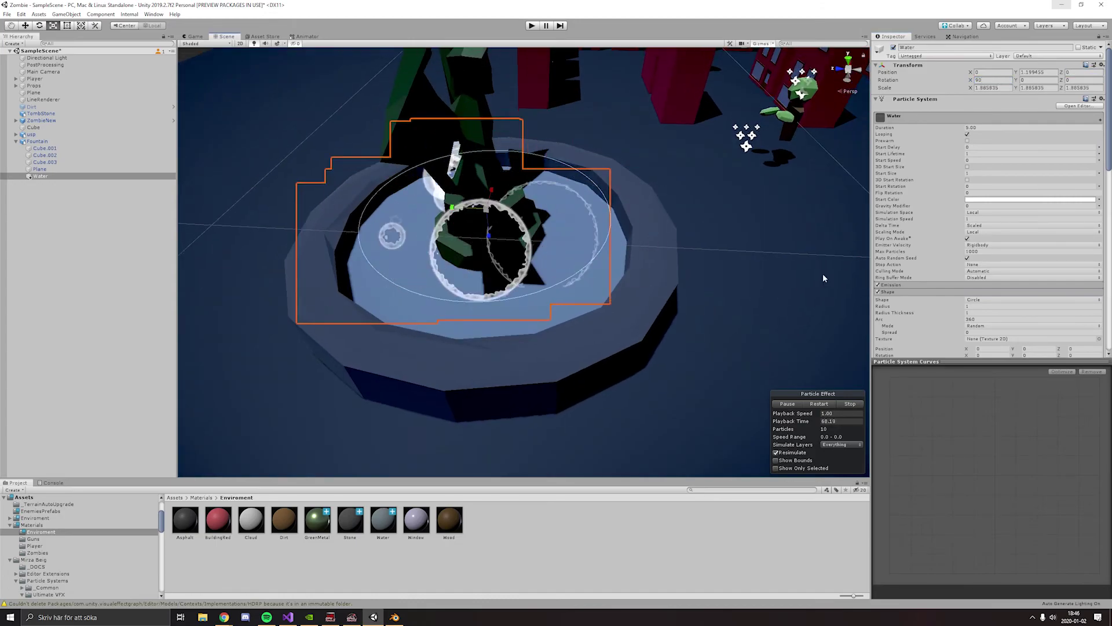
{"action": "key", "text": "w"}
{"action": "left_click", "coordinate": [992, 80]}
{"action": "type", "text": "-90"}
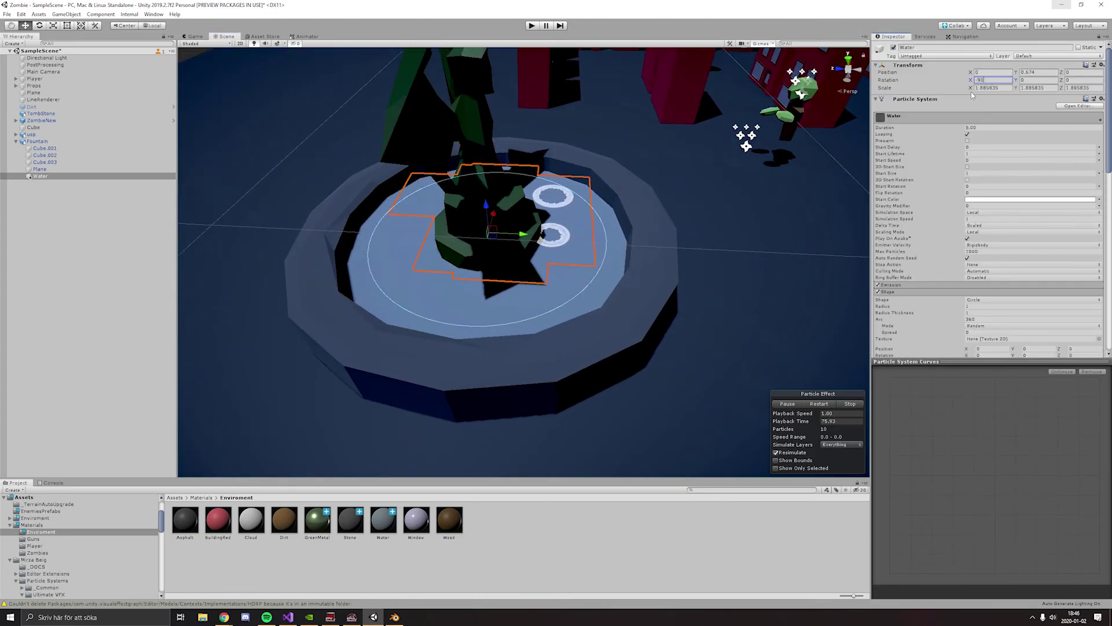
Lower the emitter onto the water surface and preview the ripples in the Game view
{"action": "left_click_drag", "start_coordinate": [491, 250], "coordinate": [494, 272]}
{"action": "mouse_move", "coordinate": [494, 272]}
{"action": "left_mouse_down", "text": "alt"}
{"action": "mouse_move", "coordinate": [573, 317]}
{"action": "mouse_move", "coordinate": [464, 251]}
{"action": "mouse_move", "coordinate": [472, 229]}
{"action": "left_mouse_up", "text": "alt"}
{"action": "scroll", "coordinate": [574, 280], "scroll_direction": "down", "scroll_amount": 3}
{"action": "scroll", "coordinate": [479, 251], "scroll_direction": "up", "scroll_amount": 5}
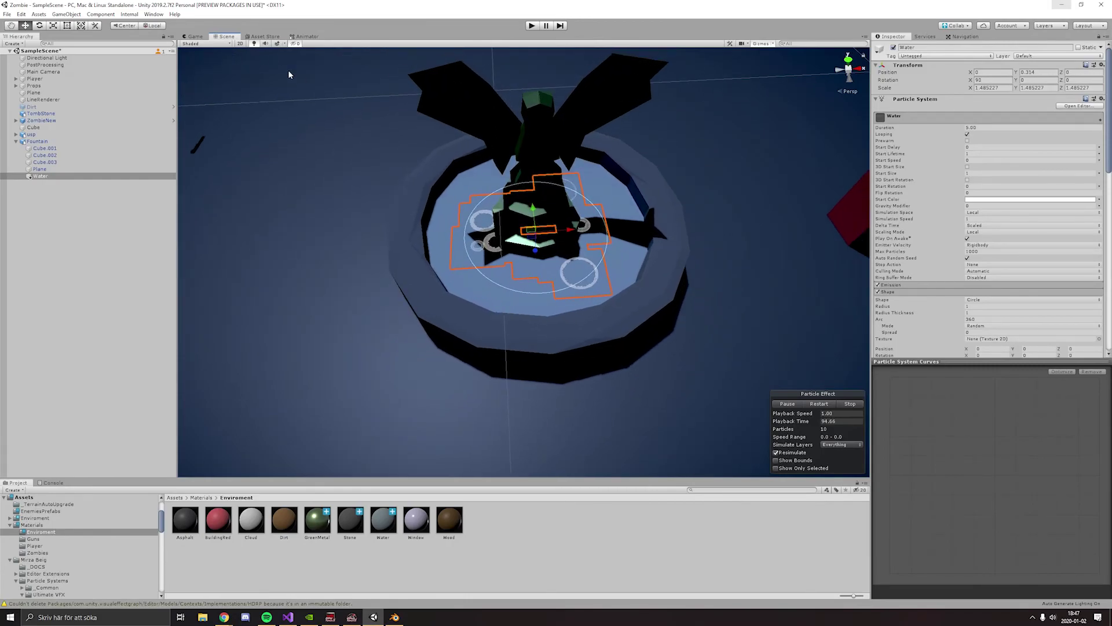
{"action": "left_click", "coordinate": [196, 37]}
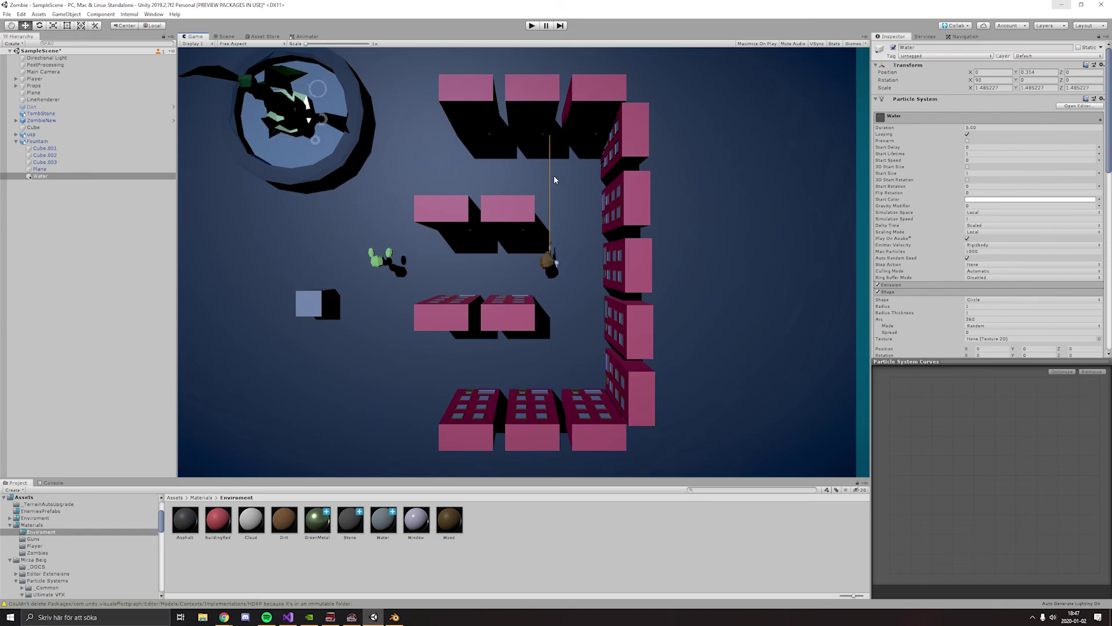
{"action": "left_click", "coordinate": [226, 37]}
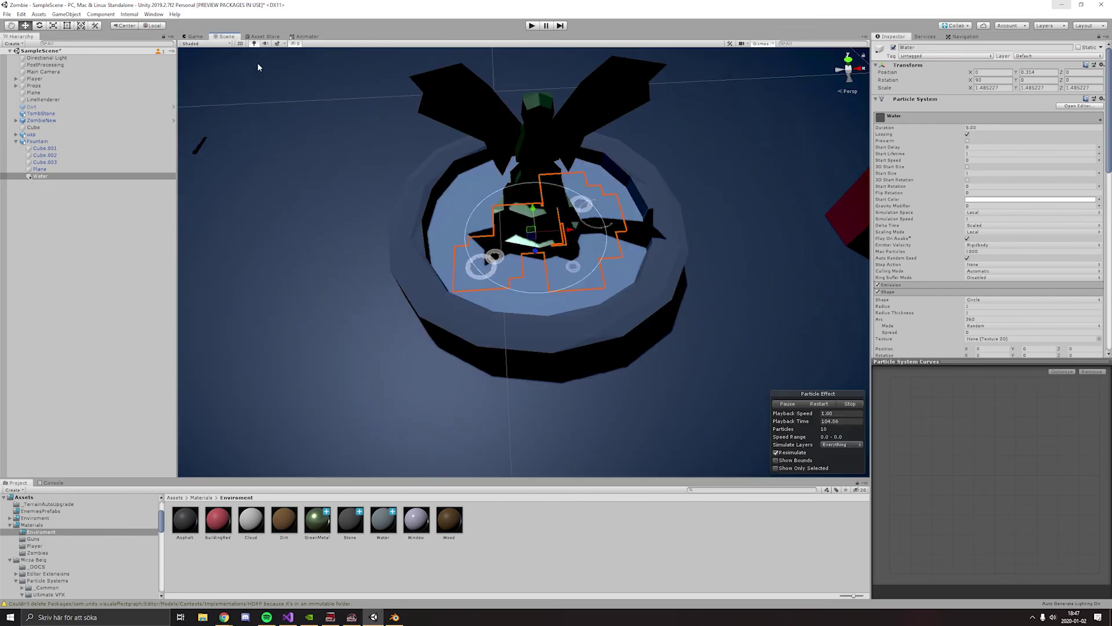